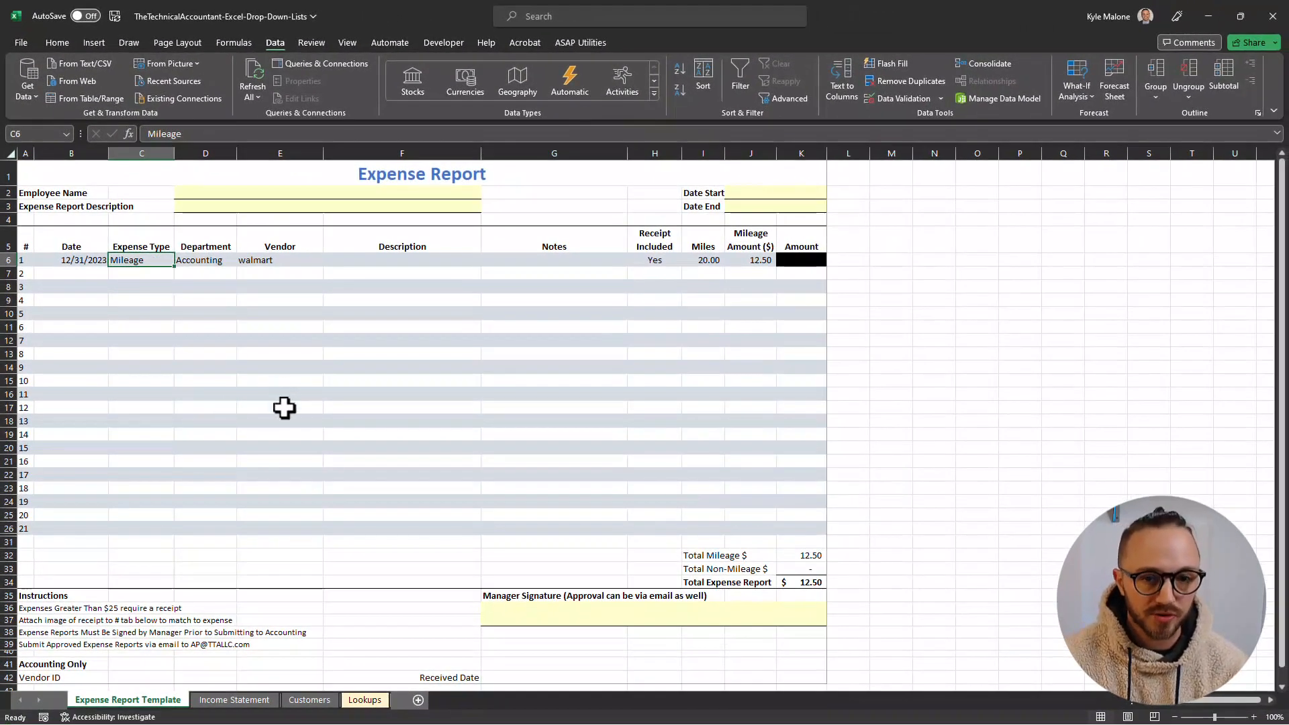
Review the Expense Types, Departments and Options lookup lists on the Lookups sheet
{"action": "left_click", "coordinate": [367, 703]}
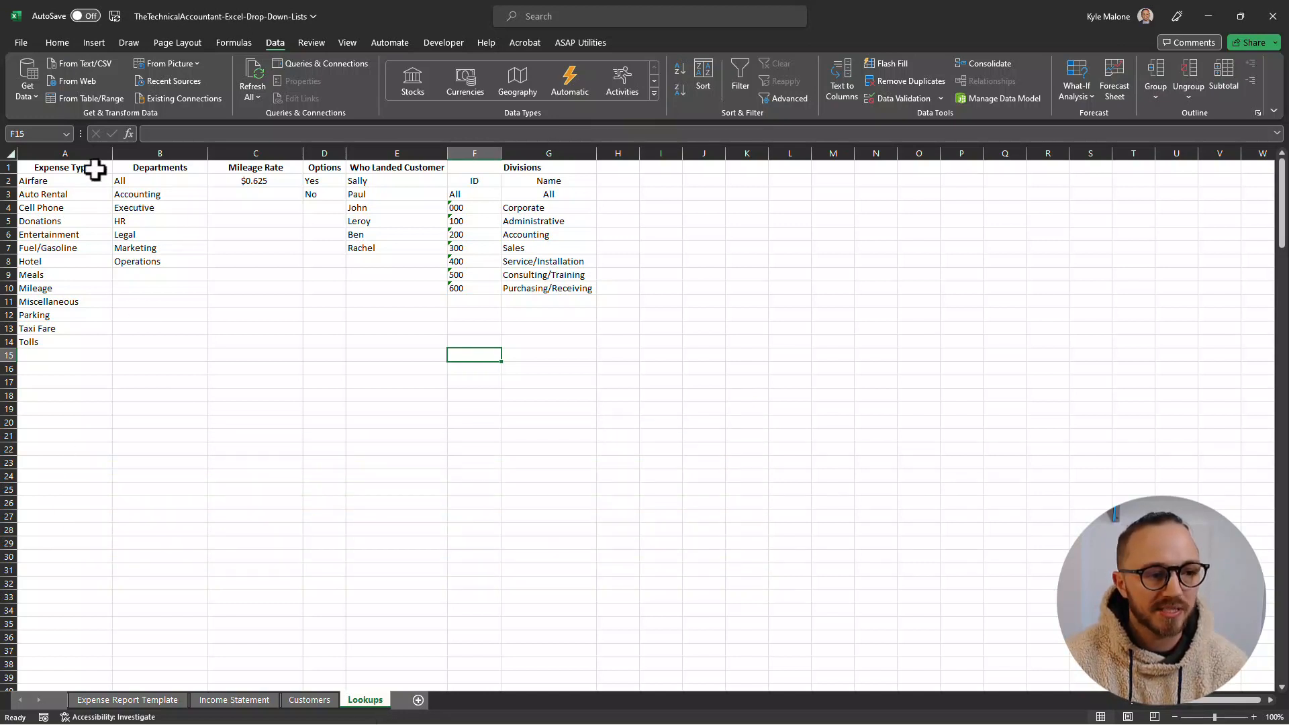
{"action": "right_click", "coordinate": [367, 702]}
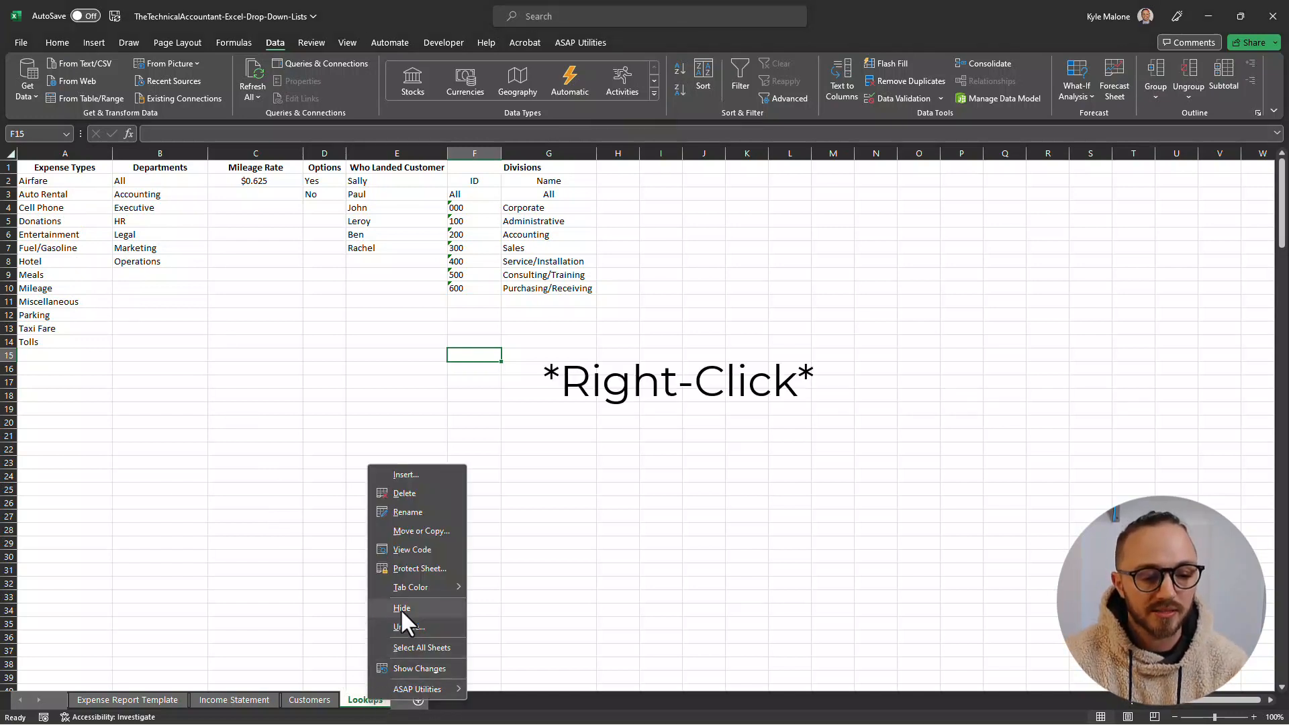
{"action": "left_click", "coordinate": [293, 598]}
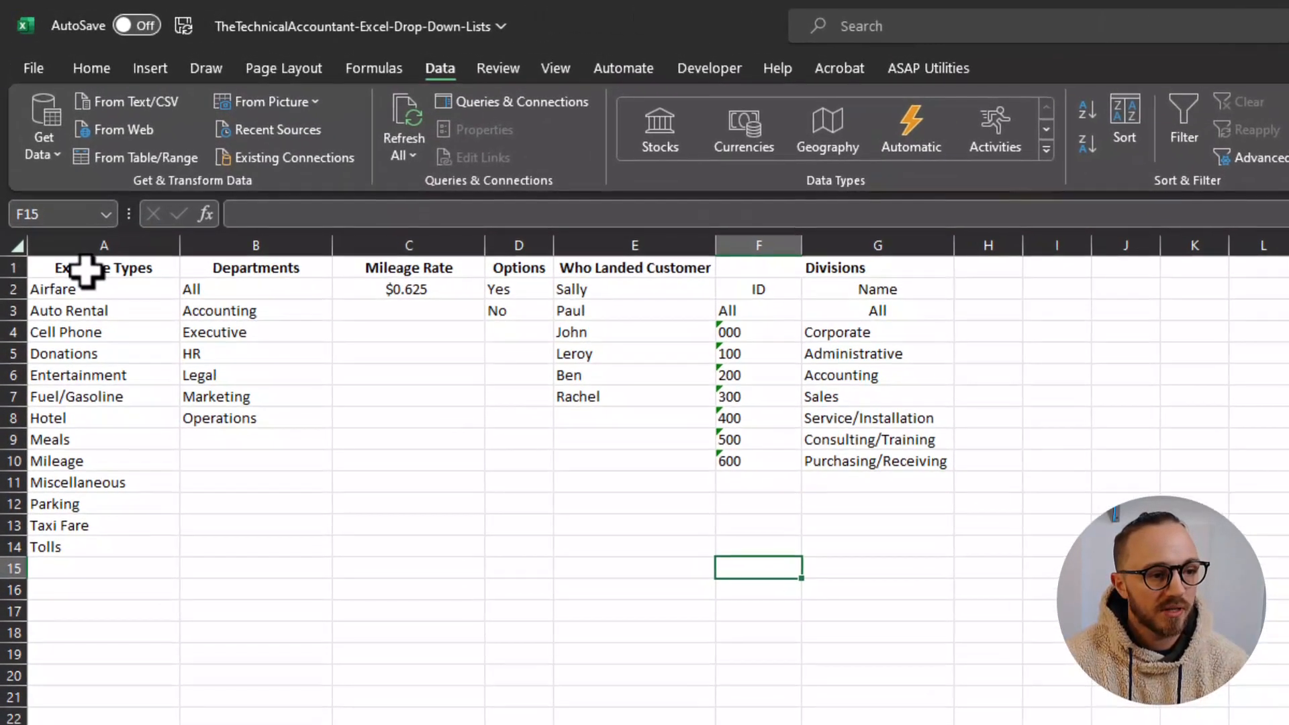
{"action": "left_click", "coordinate": [55, 168]}
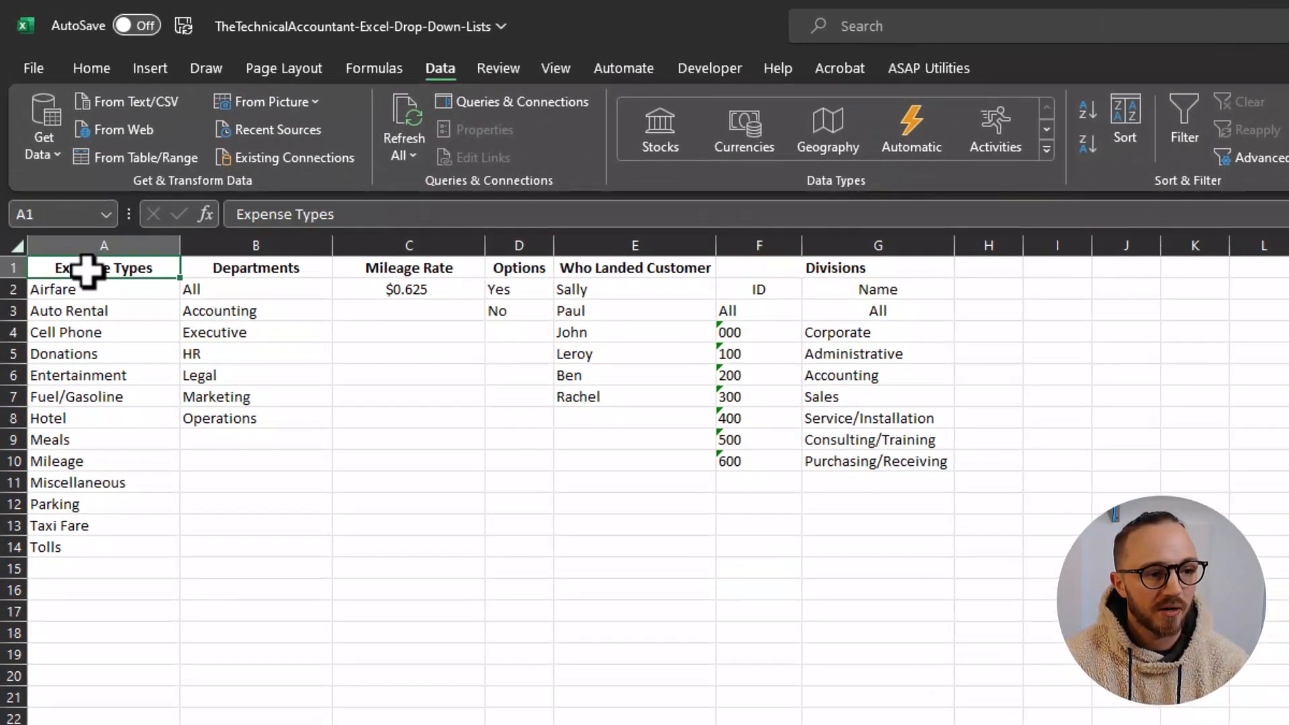
{"action": "left_click", "coordinate": [263, 266]}
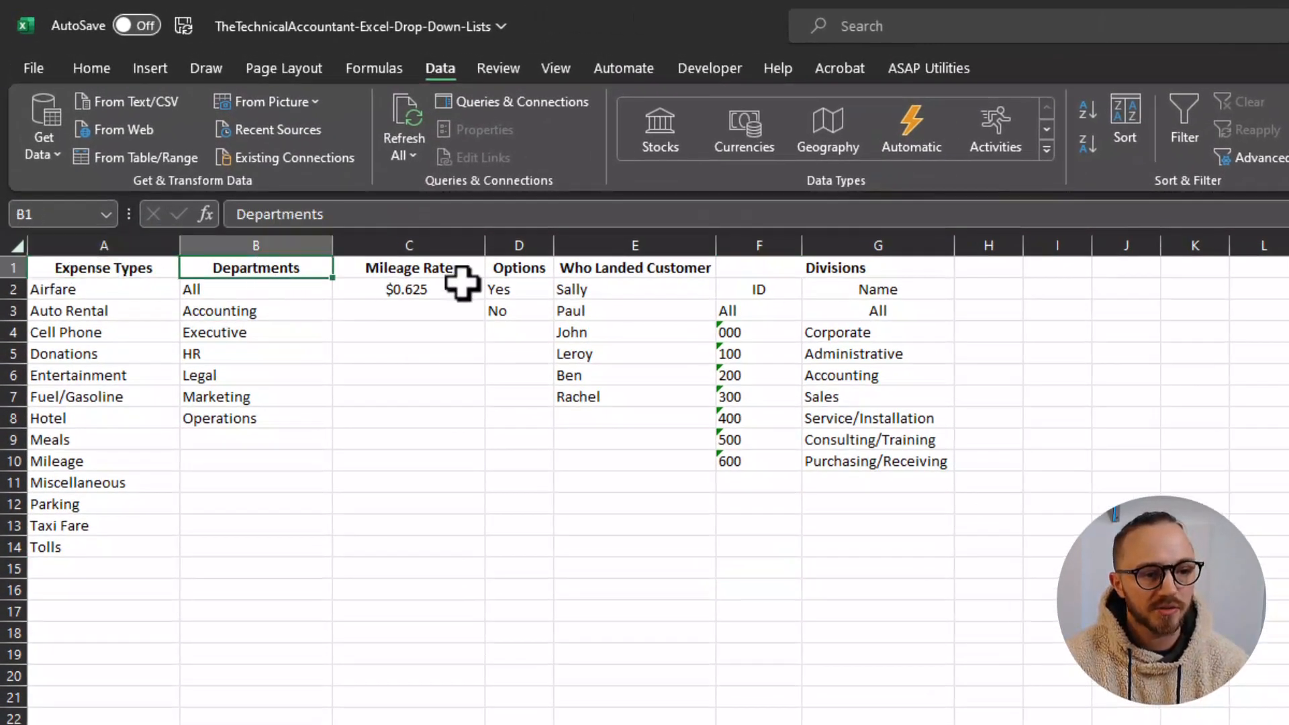
{"action": "left_click", "coordinate": [536, 275]}
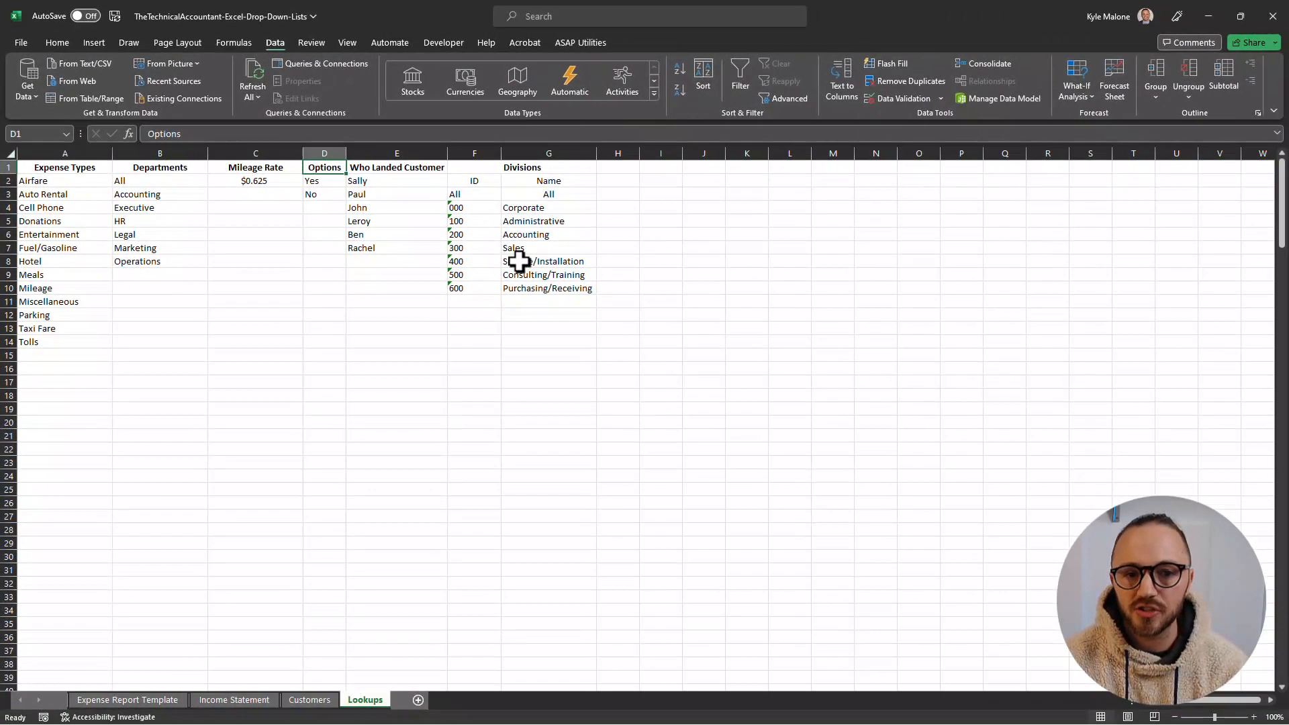
Set up a List-type data validation for the Expense Type cells C6:C26 on the Expense Report Template sheet
{"action": "left_click", "coordinate": [147, 704]}
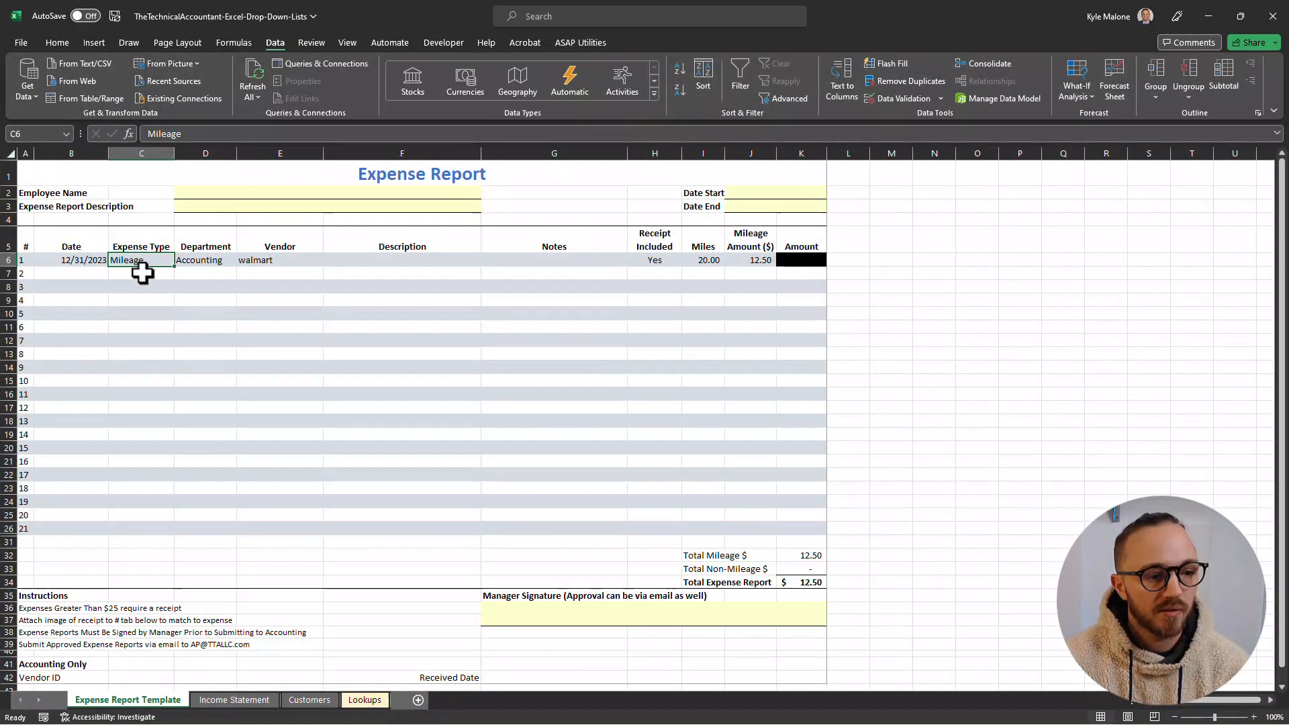
{"action": "left_click", "coordinate": [143, 273]}
{"action": "left_click_drag", "start_coordinate": [149, 259], "coordinate": [145, 529]}
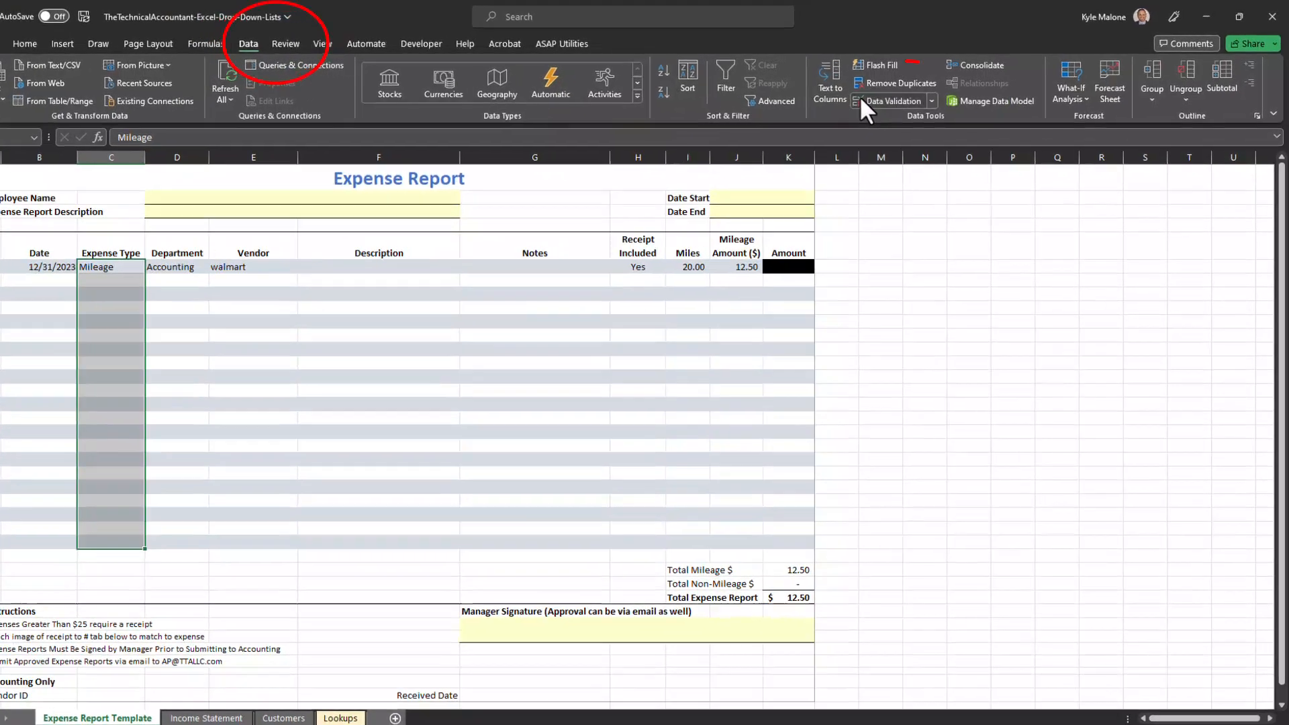
{"action": "left_click", "coordinate": [870, 94]}
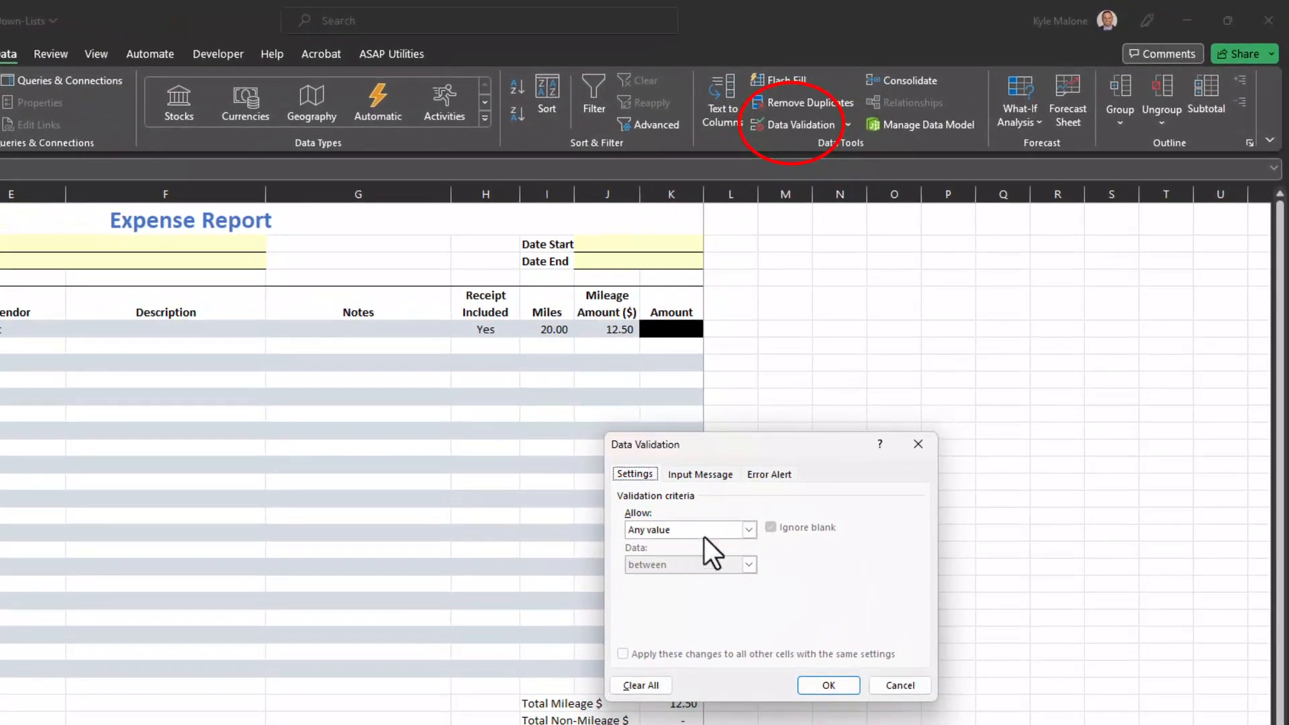
{"action": "left_click", "coordinate": [743, 530]}
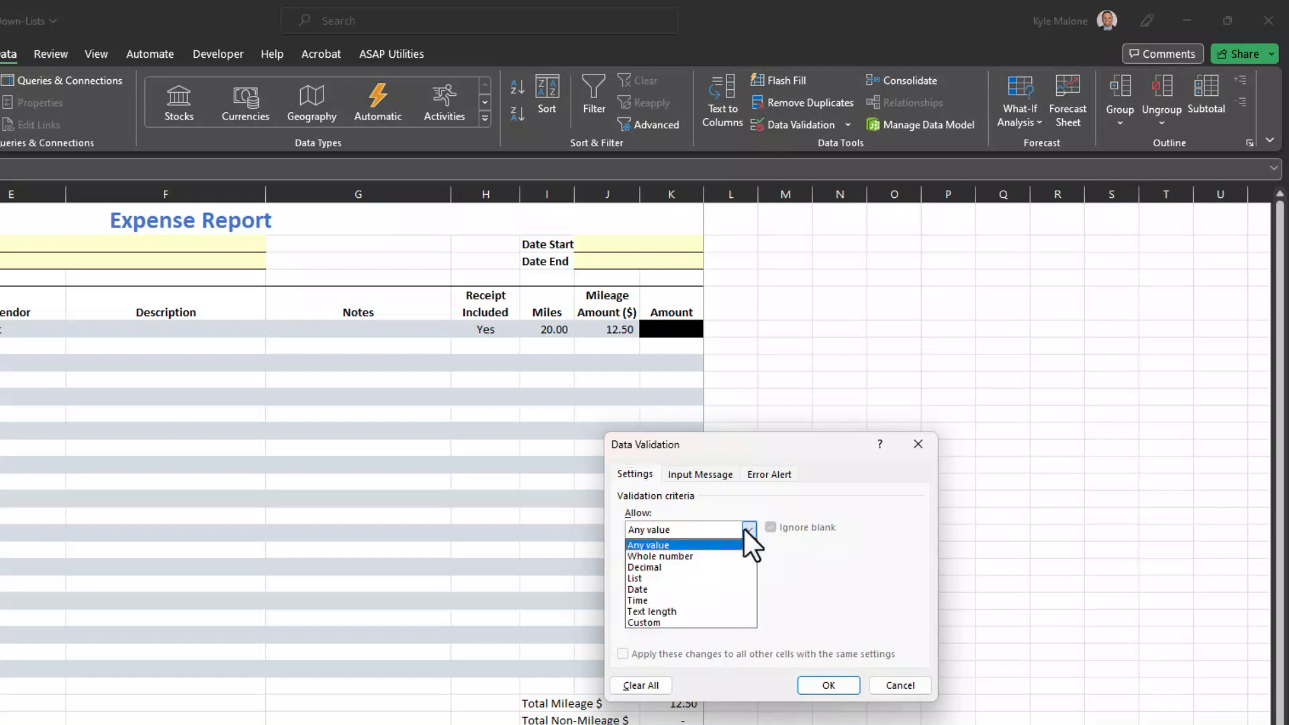
{"action": "left_click", "coordinate": [658, 581]}
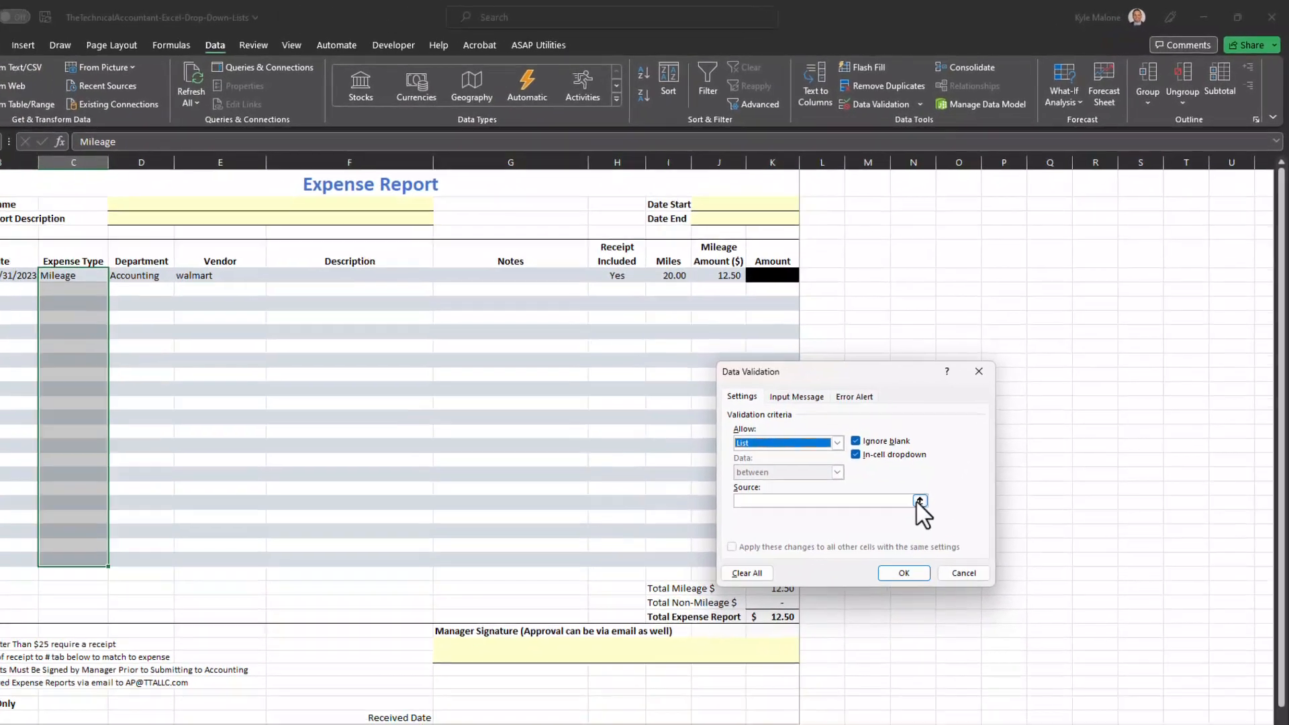
Use Lookups A2:A15, including the blank cell below Tolls, as the list source, and turn off Ignore blank
{"action": "left_click", "coordinate": [847, 598]}
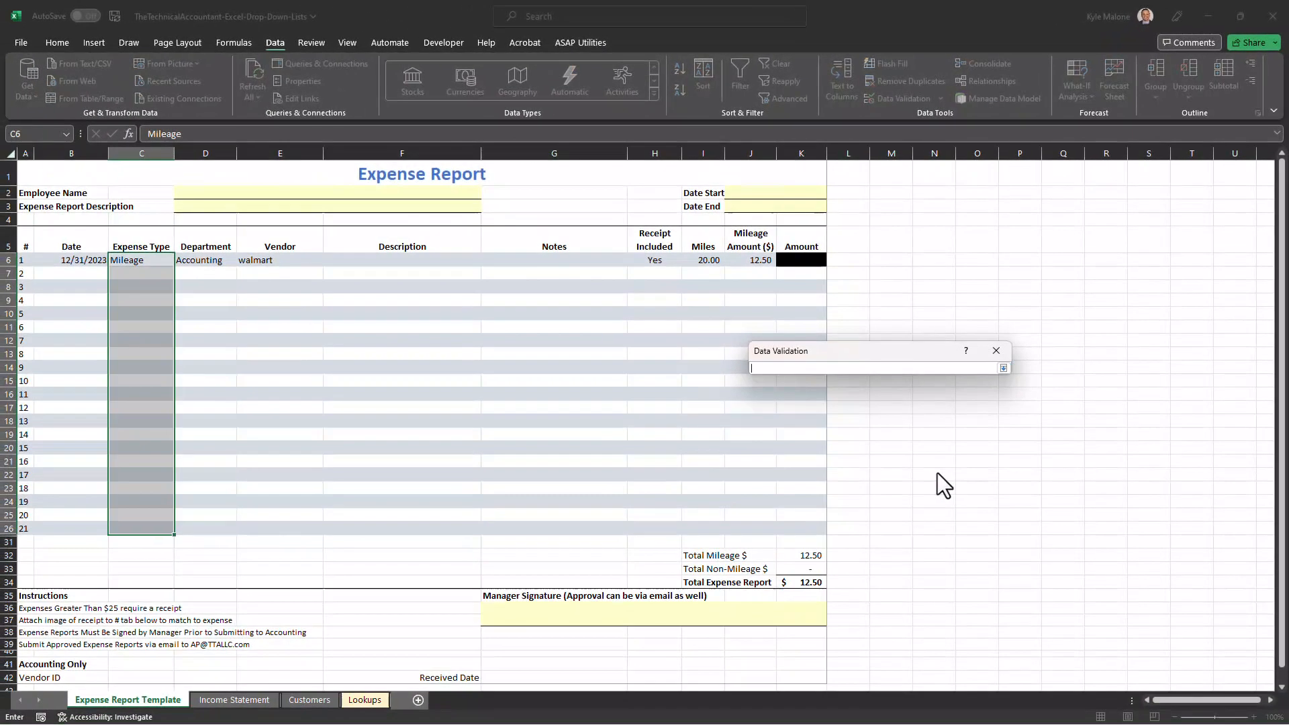
{"action": "left_click", "coordinate": [373, 702]}
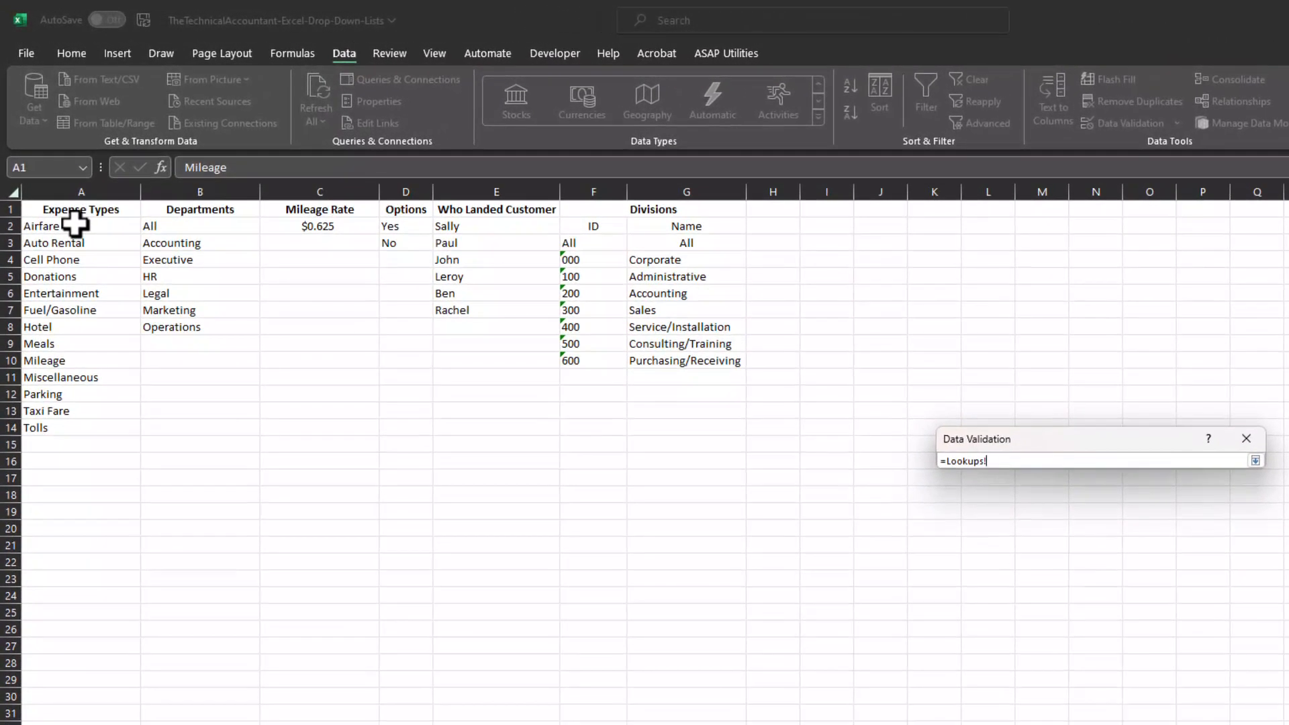
{"action": "left_click_drag", "start_coordinate": [75, 234], "coordinate": [74, 448]}
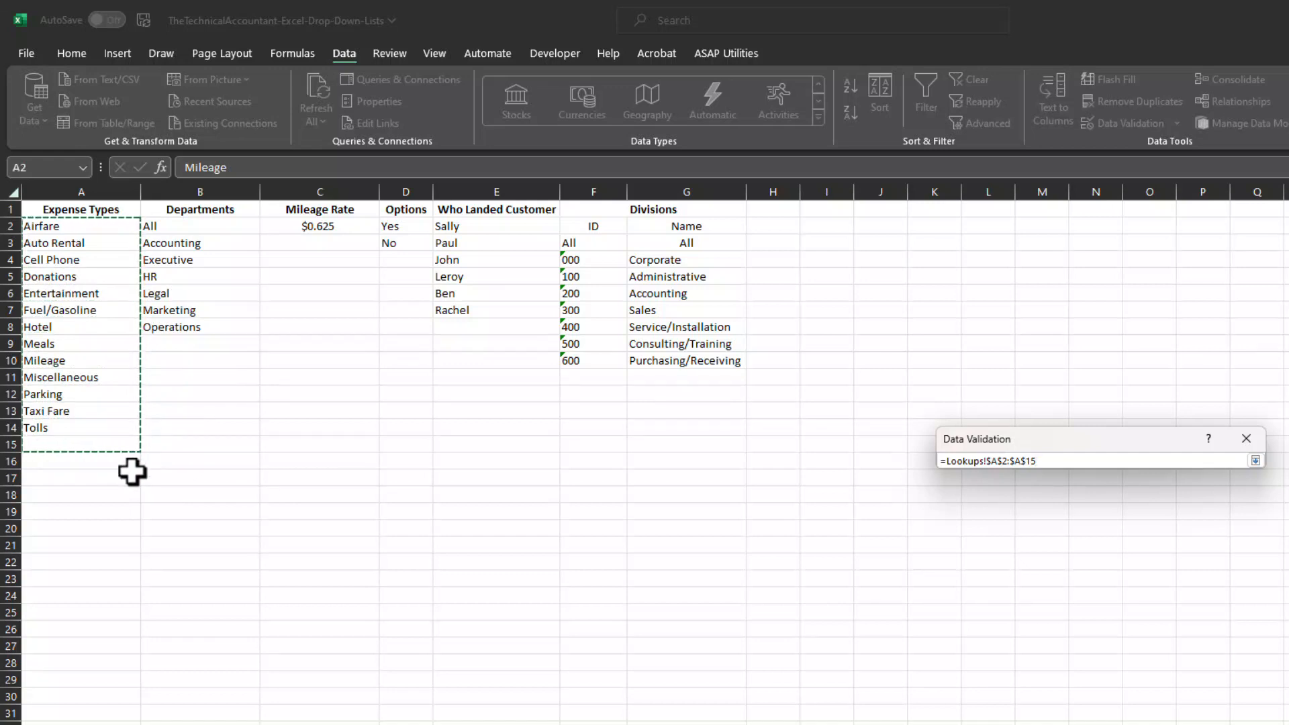
{"action": "key", "text": "Return"}
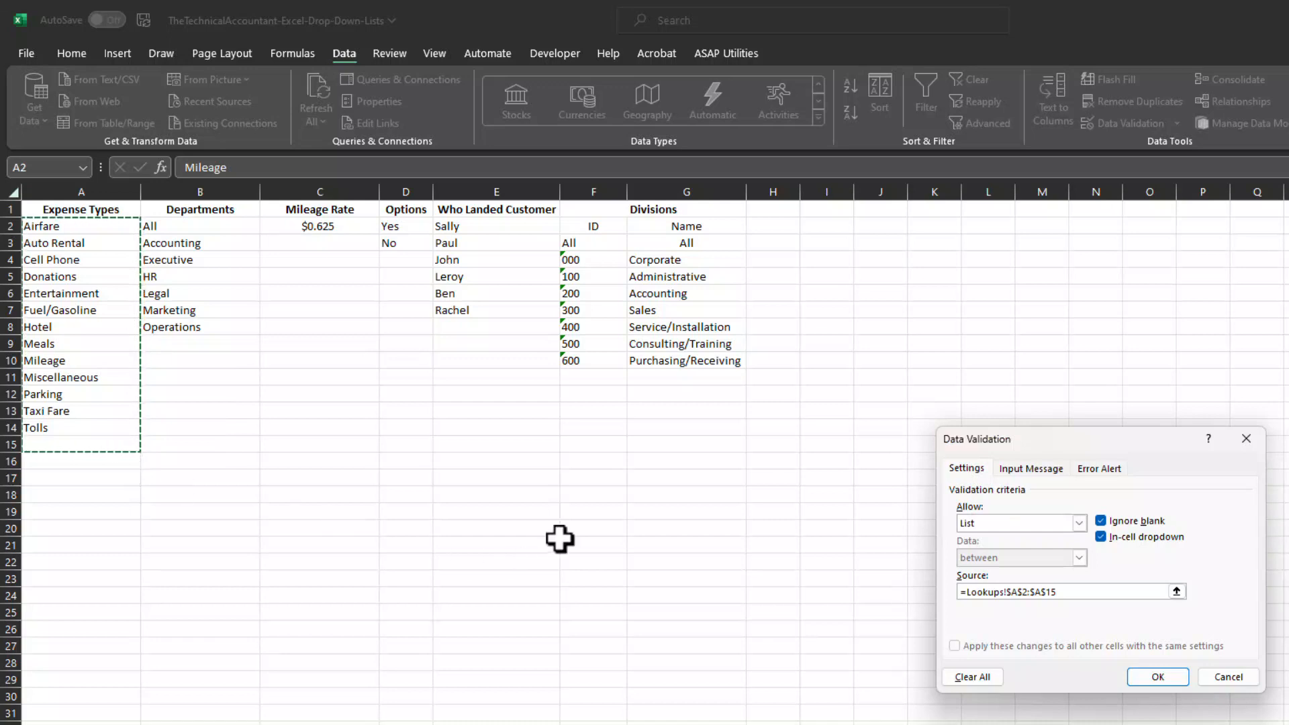
{"action": "left_click", "coordinate": [1101, 522]}
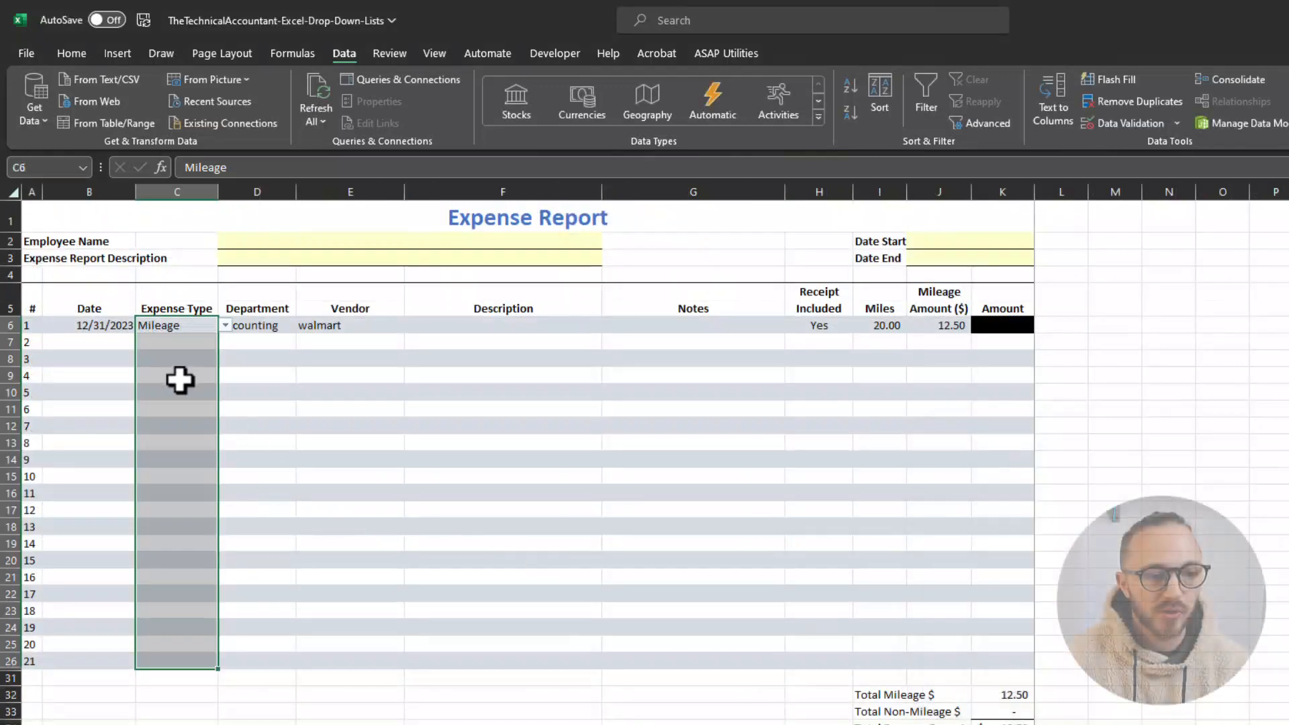
Try the list in C6 by choosing Taxi Fare and clearing the cell with the blank entry
{"action": "left_click", "coordinate": [177, 368]}
{"action": "left_click", "coordinate": [185, 325]}
{"action": "left_click", "coordinate": [226, 325]}
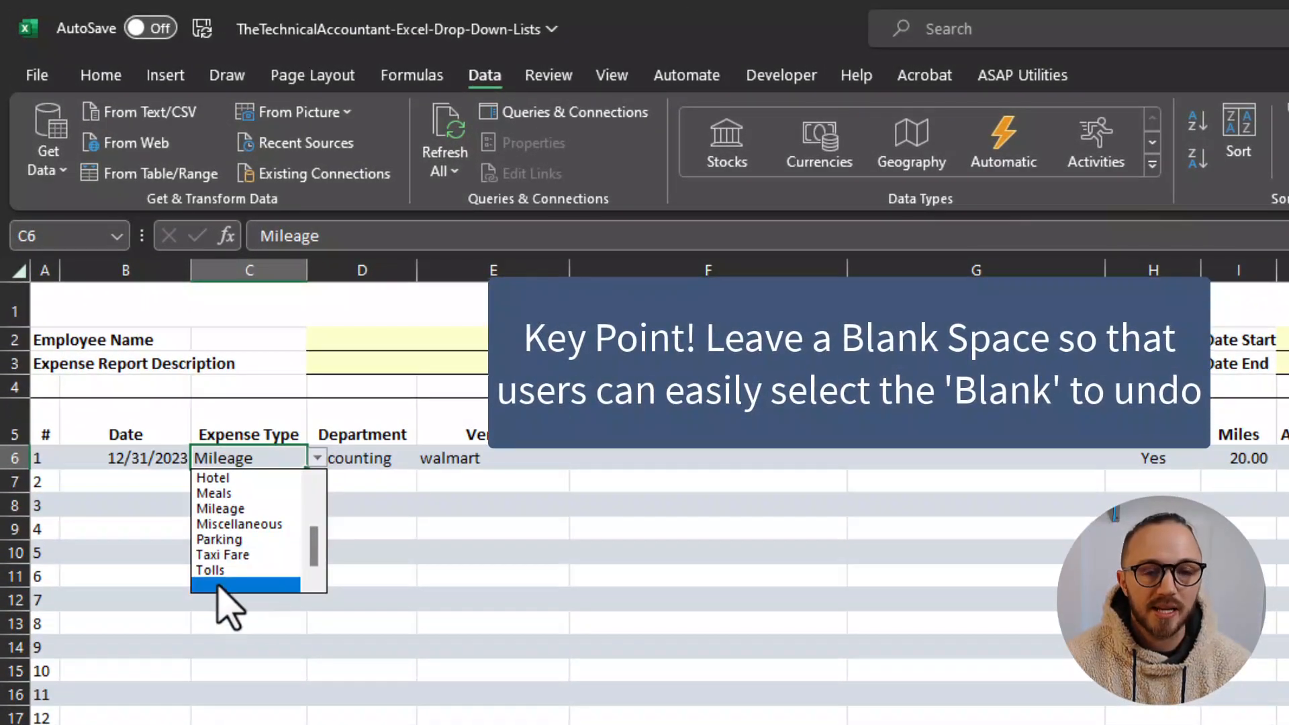
{"action": "left_click", "coordinate": [235, 556]}
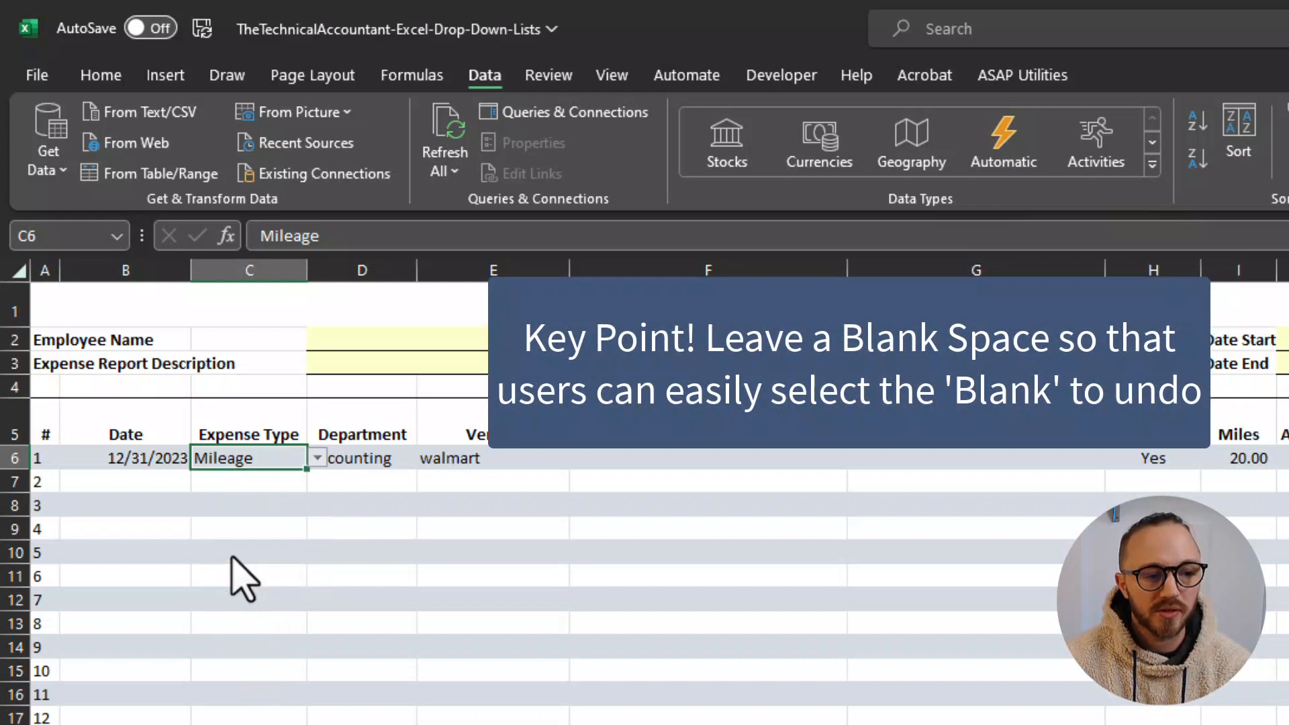
{"action": "left_click", "coordinate": [317, 458]}
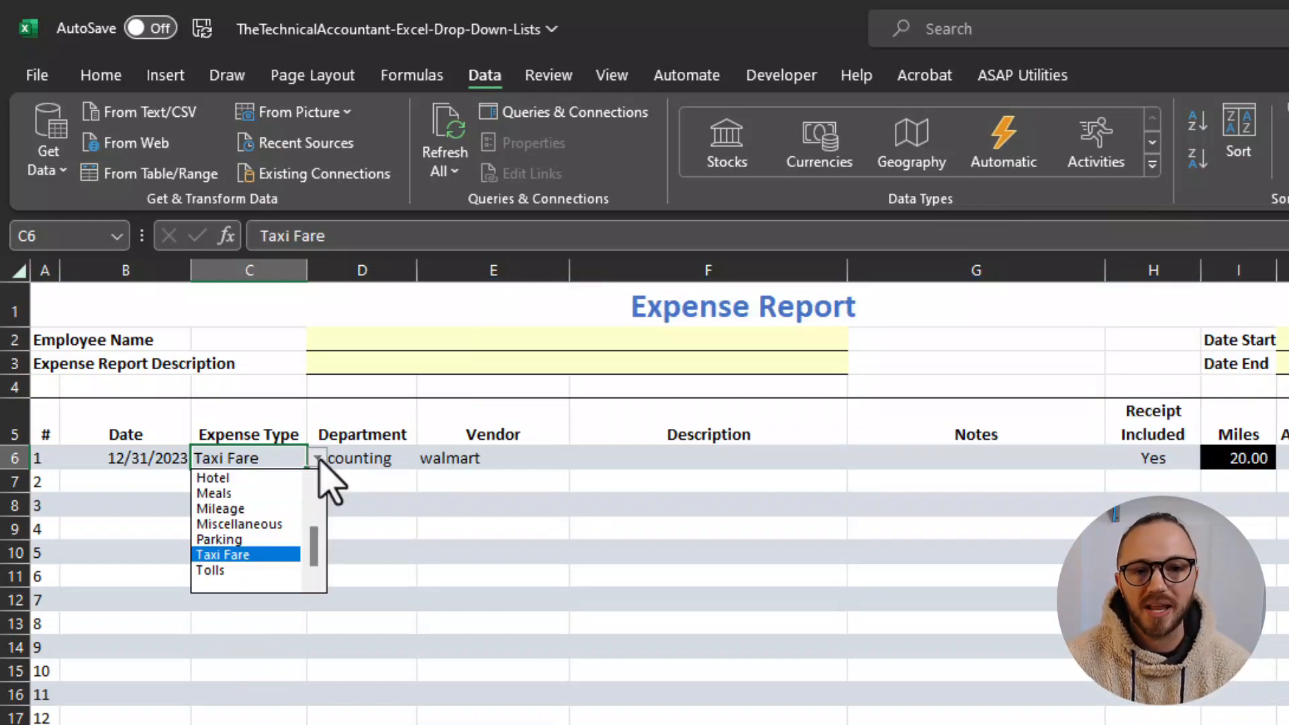
{"action": "left_click", "coordinate": [231, 585]}
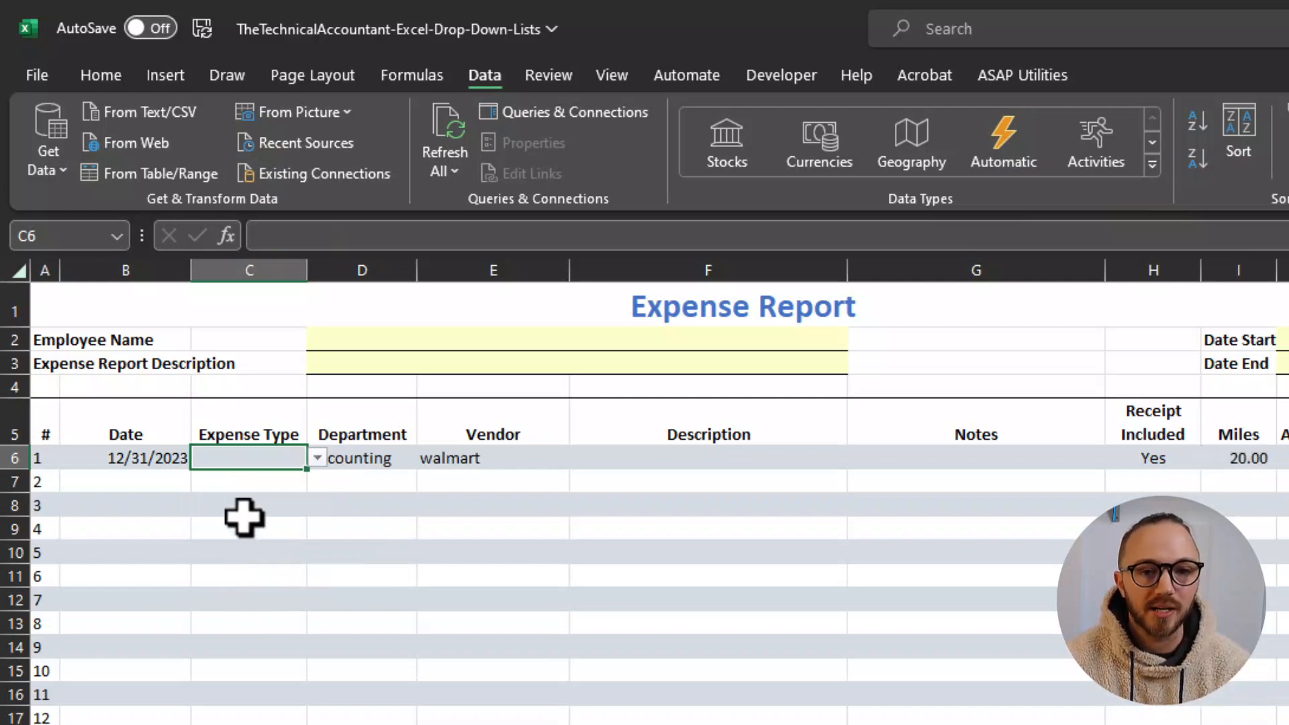
Set the expense type in C6 to Mileage from its drop-down list
{"action": "left_click", "coordinate": [267, 486]}
{"action": "left_click", "coordinate": [288, 457]}
{"action": "left_click", "coordinate": [317, 458]}
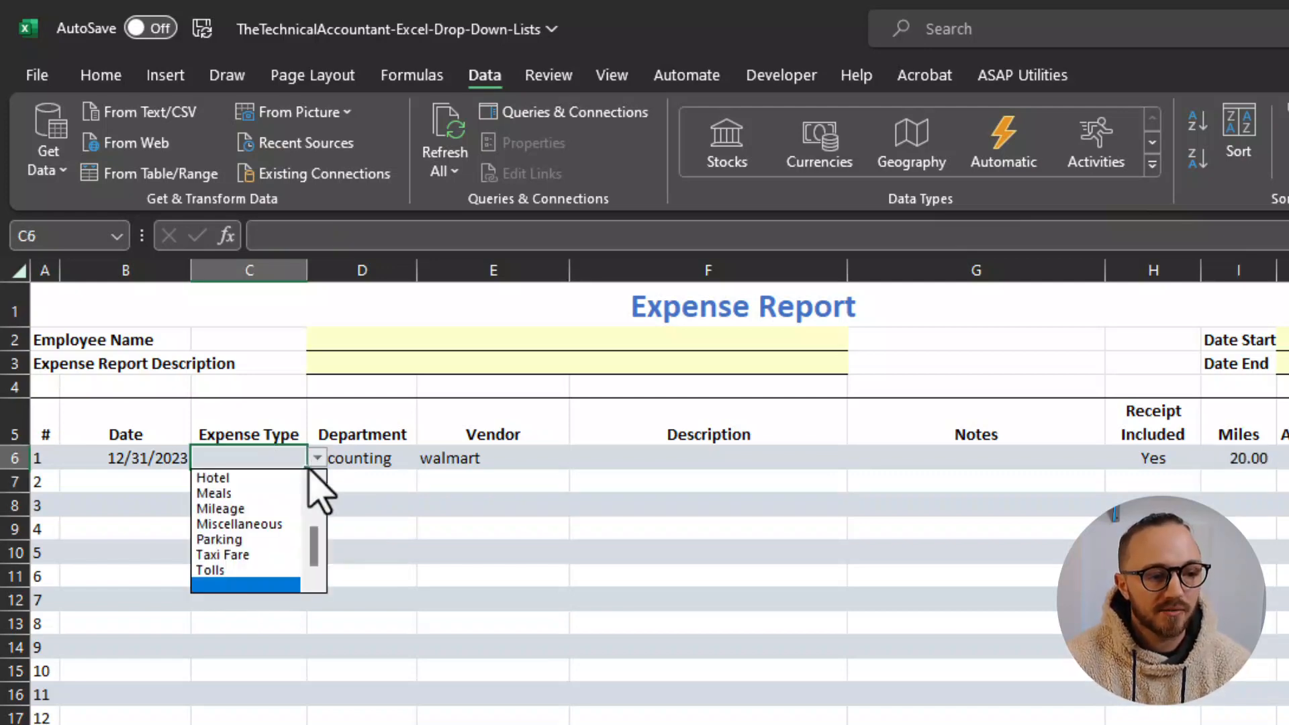
{"action": "left_click", "coordinate": [269, 513]}
{"action": "left_click", "coordinate": [265, 527]}
Add the input message "Expense Type is for GL Coding" to the data validation of C6:C26
{"action": "left_click_drag", "start_coordinate": [259, 461], "coordinate": [190, 700]}
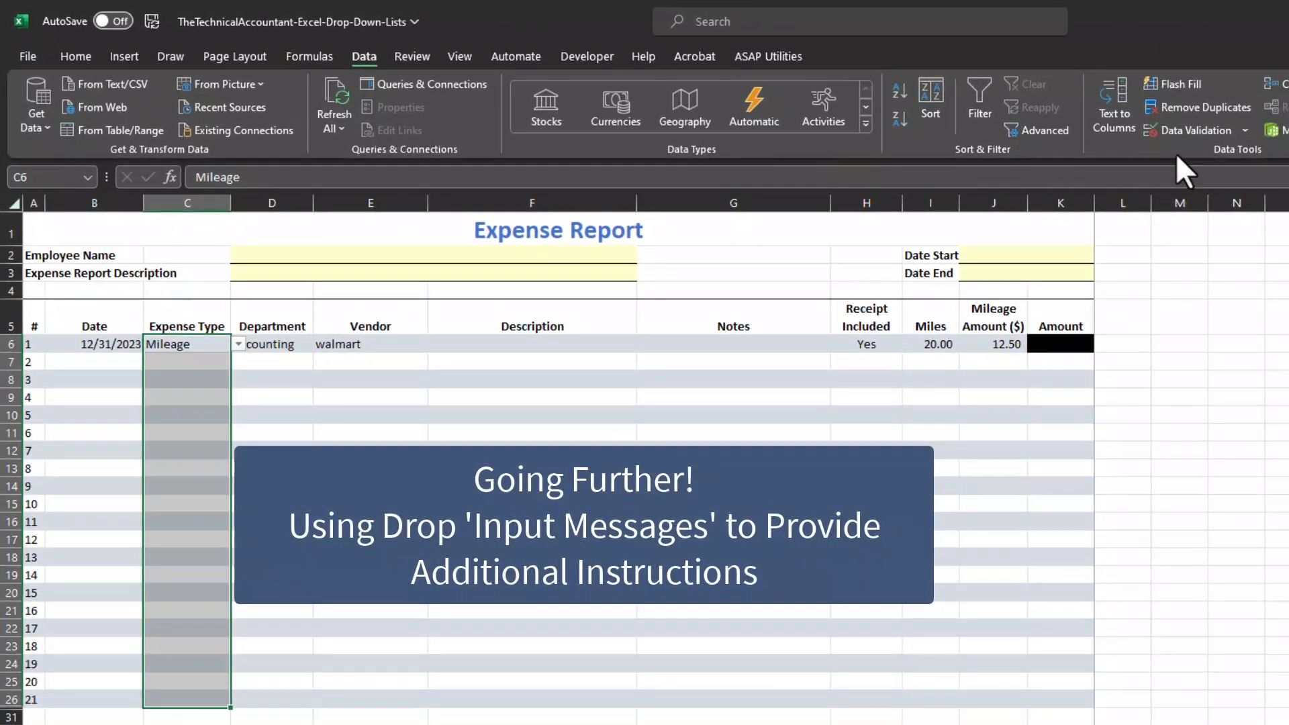
{"action": "scroll", "coordinate": [1279, 147], "scroll_direction": "down", "scroll_amount": 1}
{"action": "left_click", "coordinate": [365, 55]}
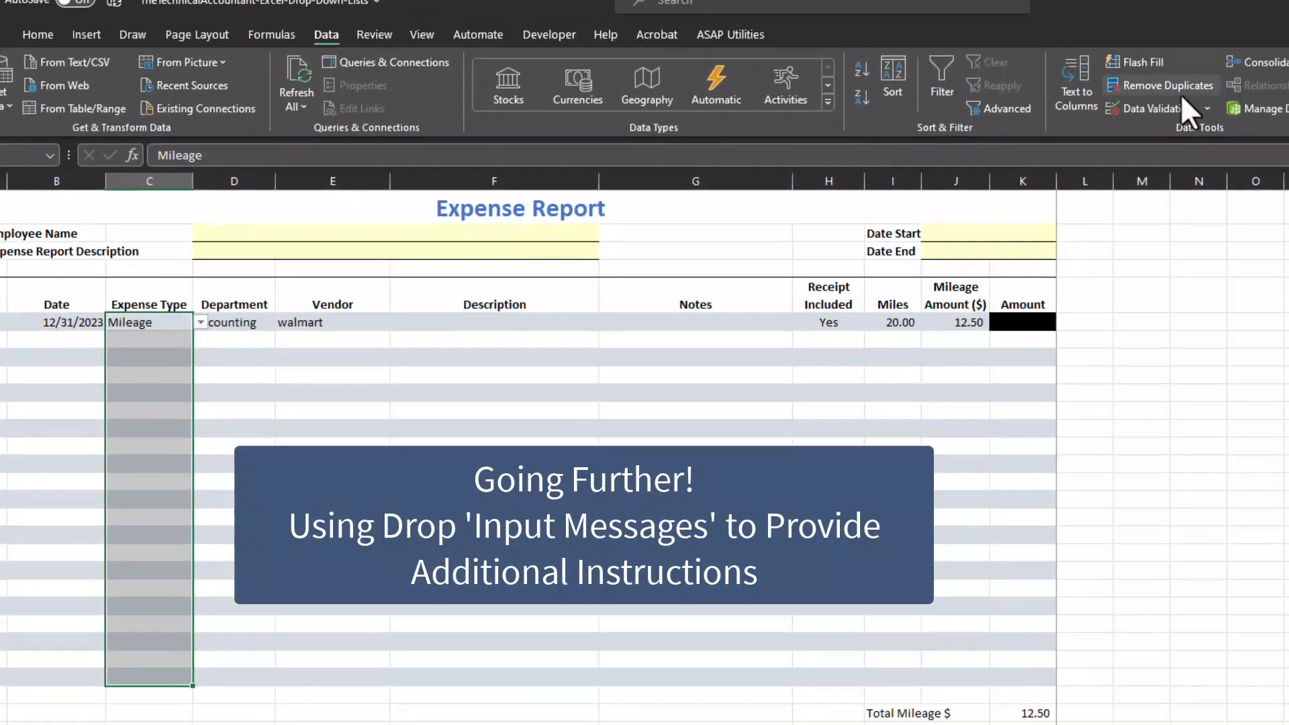
{"action": "left_click", "coordinate": [1131, 86]}
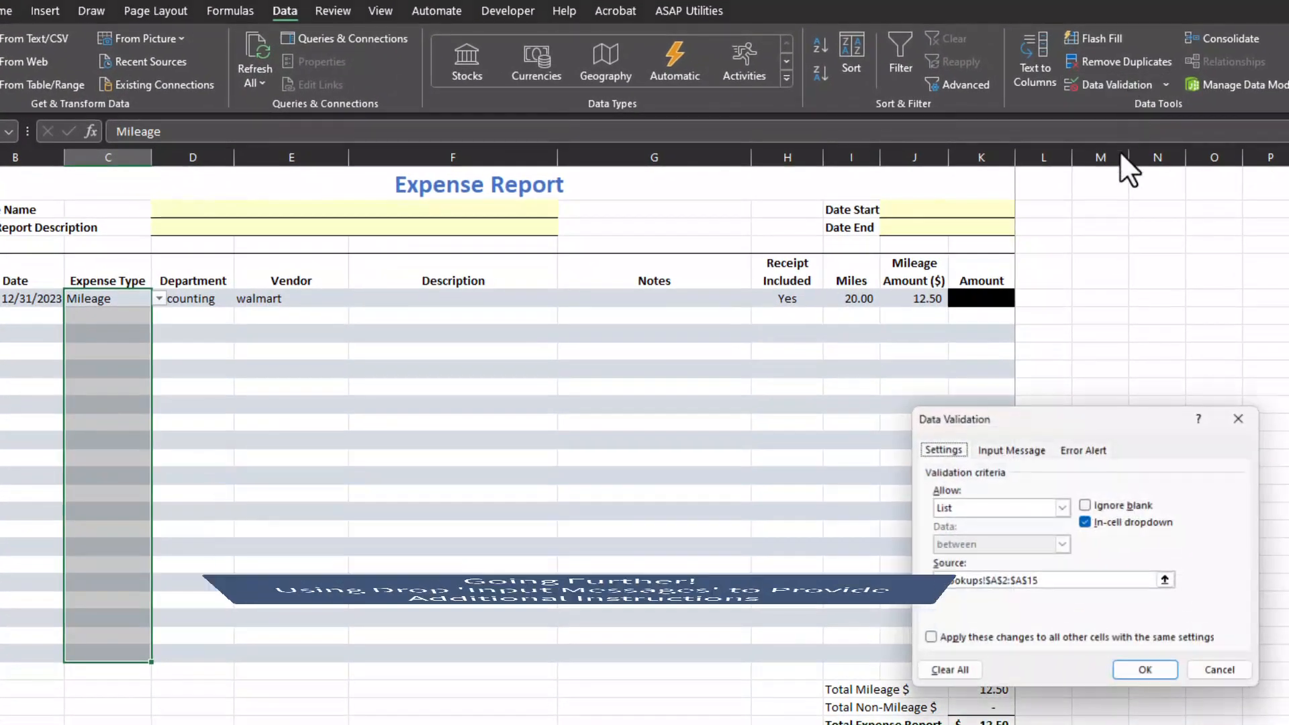
{"action": "left_click", "coordinate": [1015, 451]}
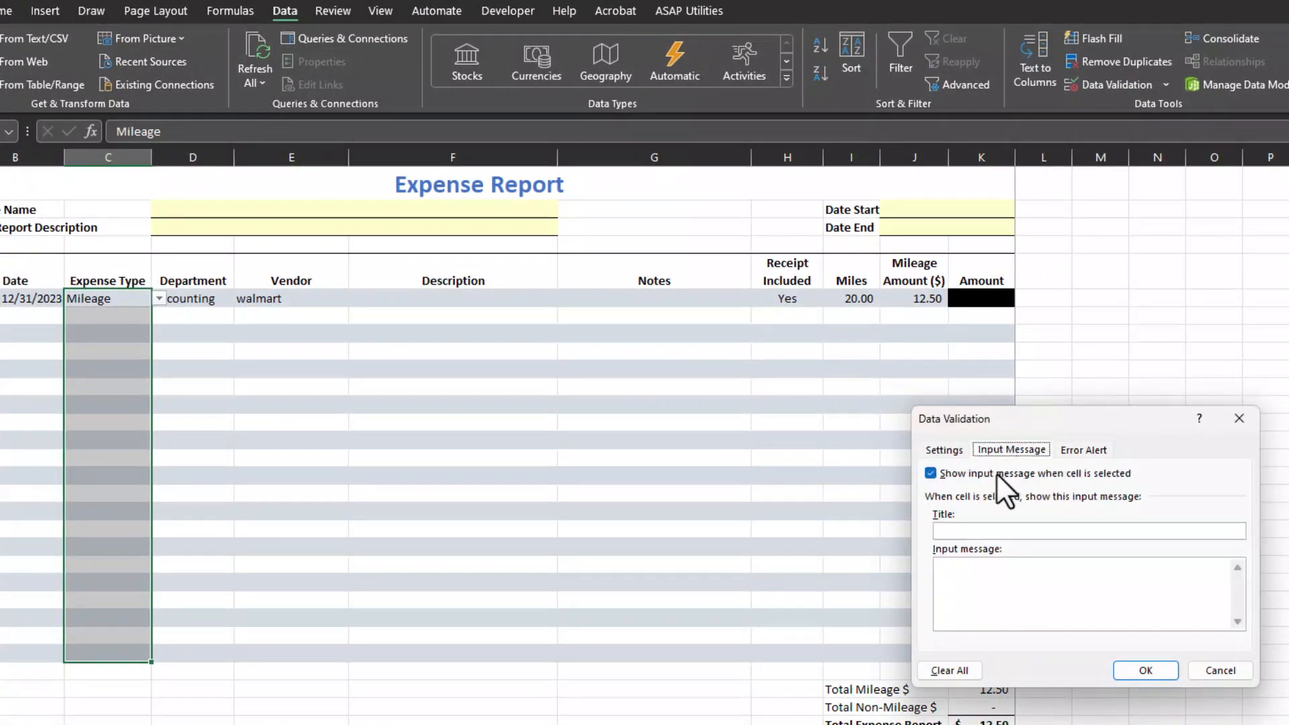
{"action": "left_click", "coordinate": [965, 571]}
{"action": "type", "text": "Expense Type is for GL Coding"}
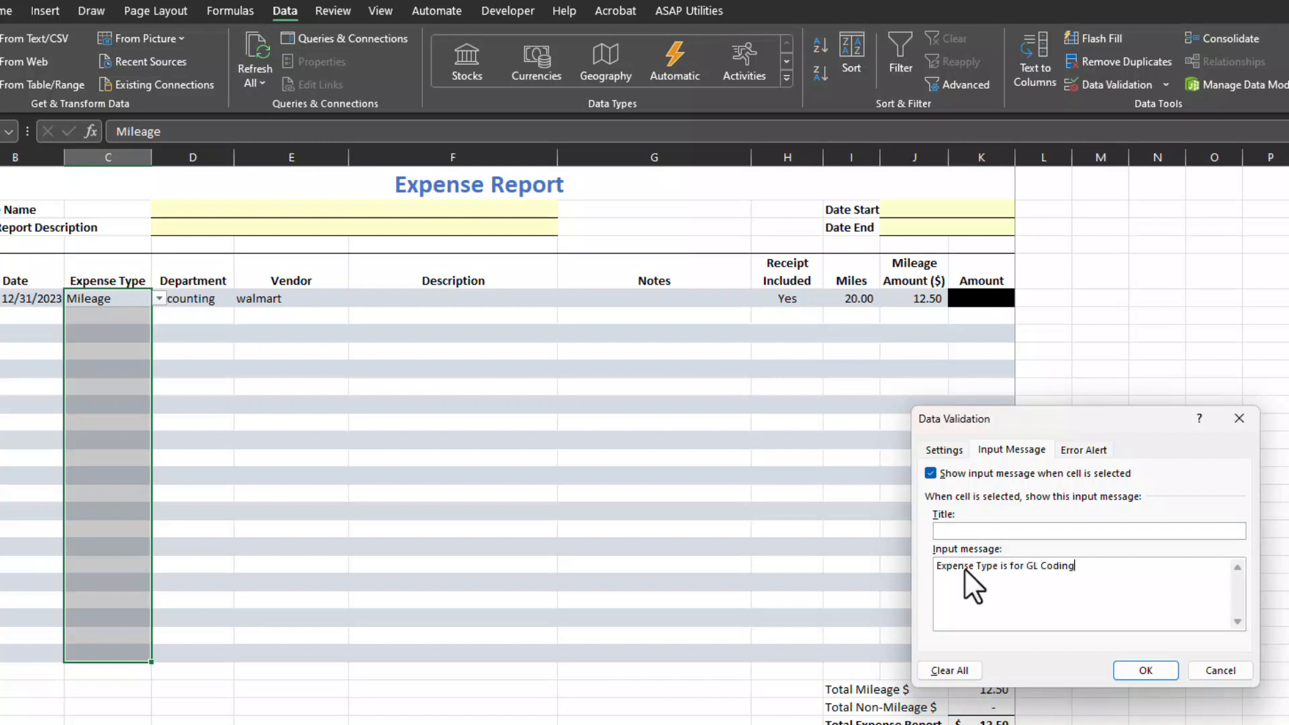
{"action": "left_click", "coordinate": [1146, 670]}
Set the expense type of line 4 (C9) to Mileage from its drop-down list
{"action": "left_click", "coordinate": [219, 453]}
{"action": "left_click", "coordinate": [108, 349]}
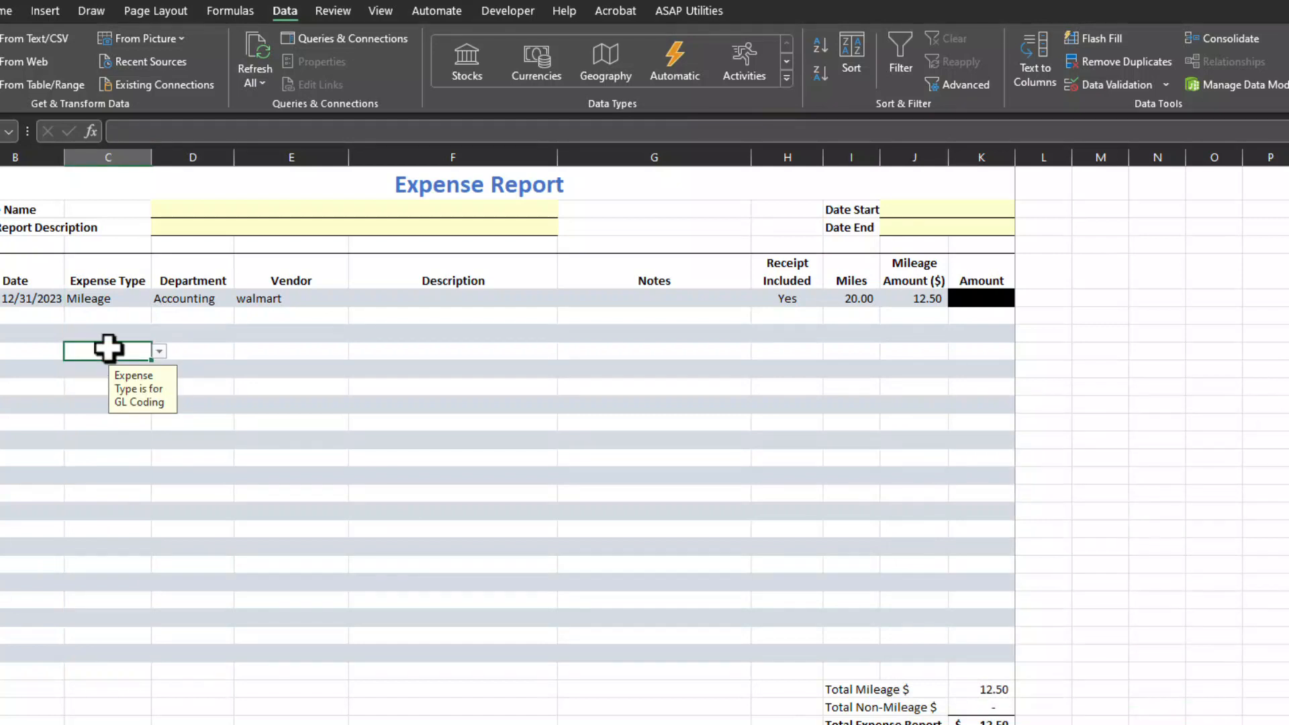
{"action": "left_click", "coordinate": [158, 356]}
{"action": "left_click", "coordinate": [85, 394]}
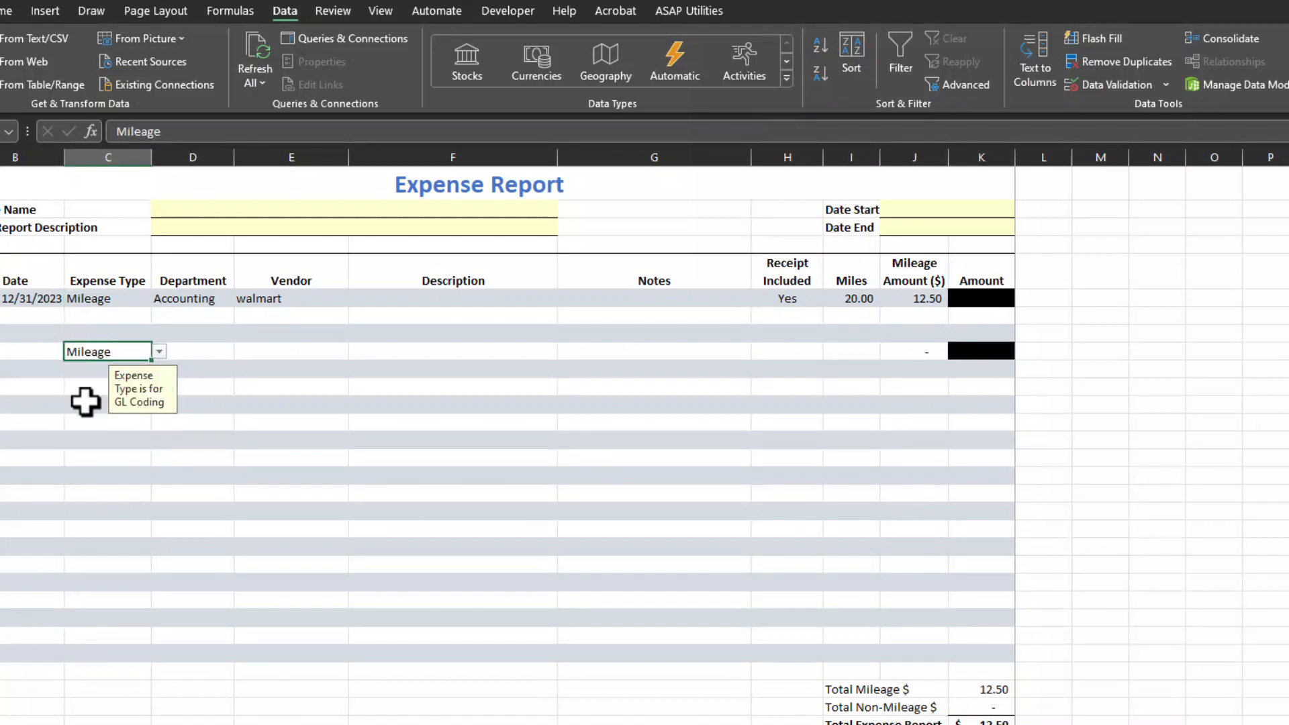
Set the error alert style to Warning in the data validation of the Expense Type cells C6:C26
{"action": "left_click_drag", "start_coordinate": [123, 295], "coordinate": [104, 655]}
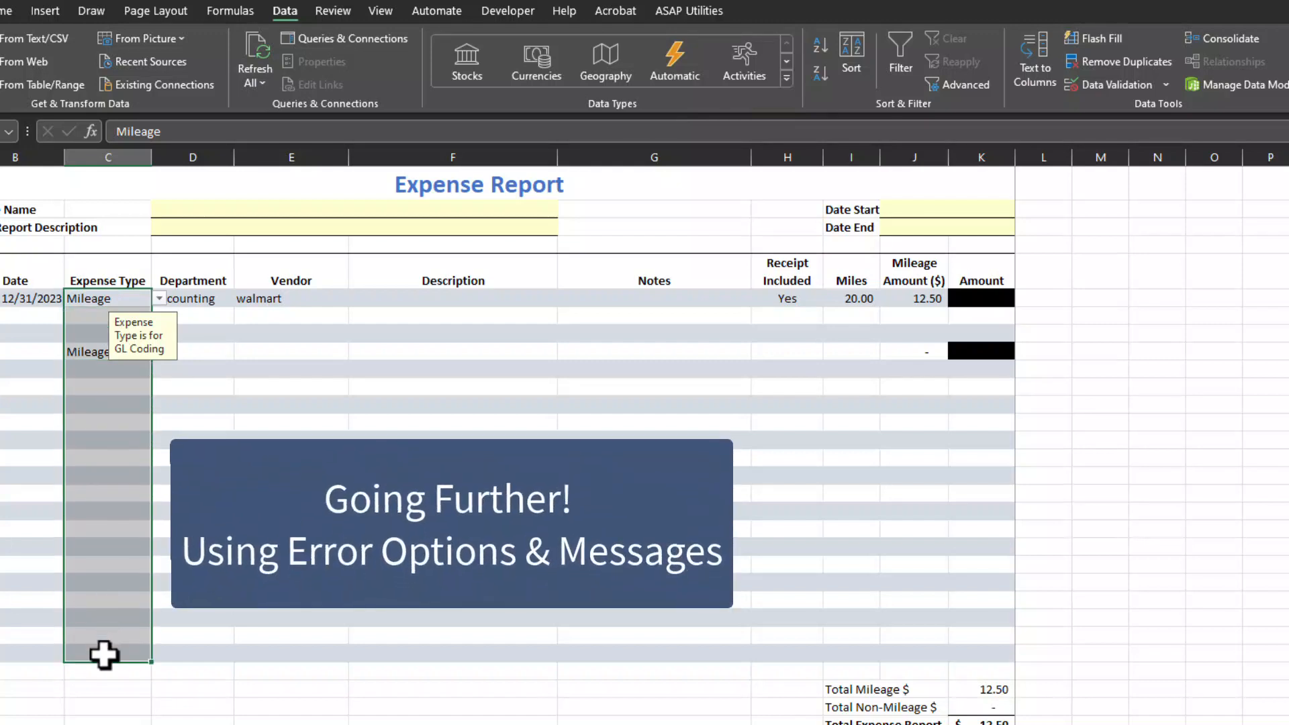
{"action": "left_click", "coordinate": [1094, 83]}
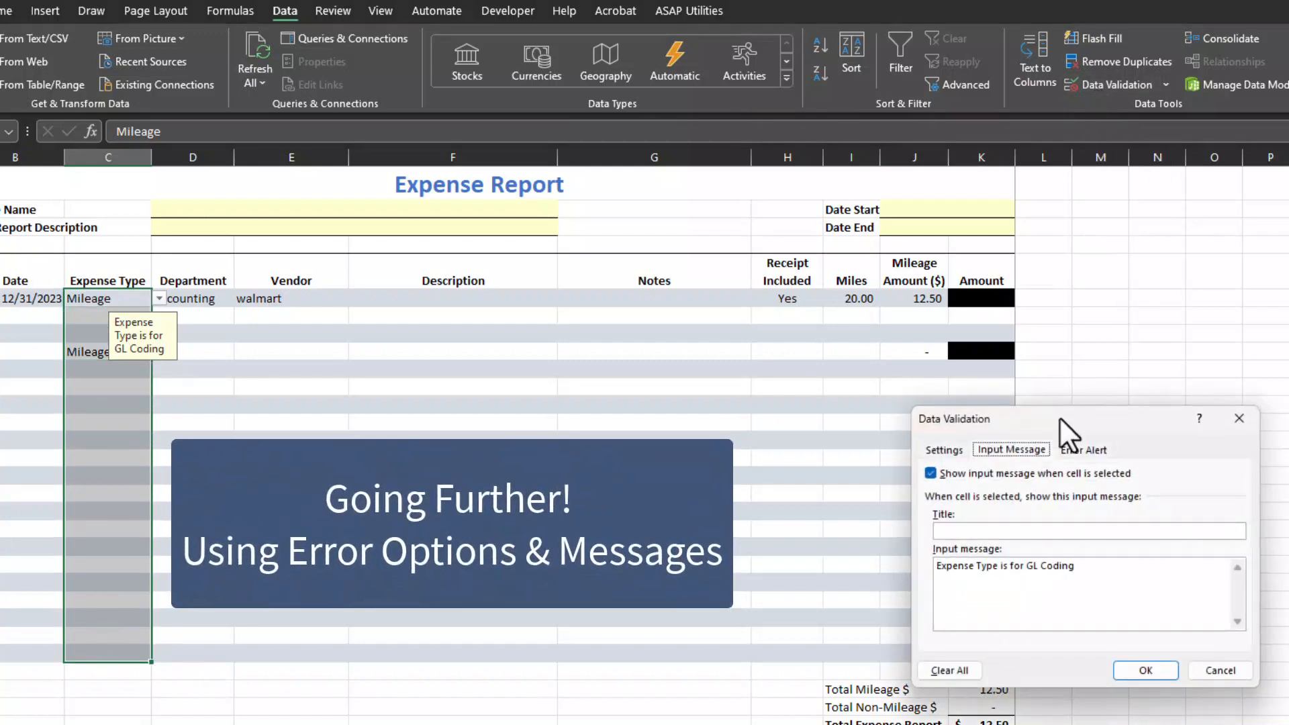
{"action": "left_click", "coordinate": [1085, 450]}
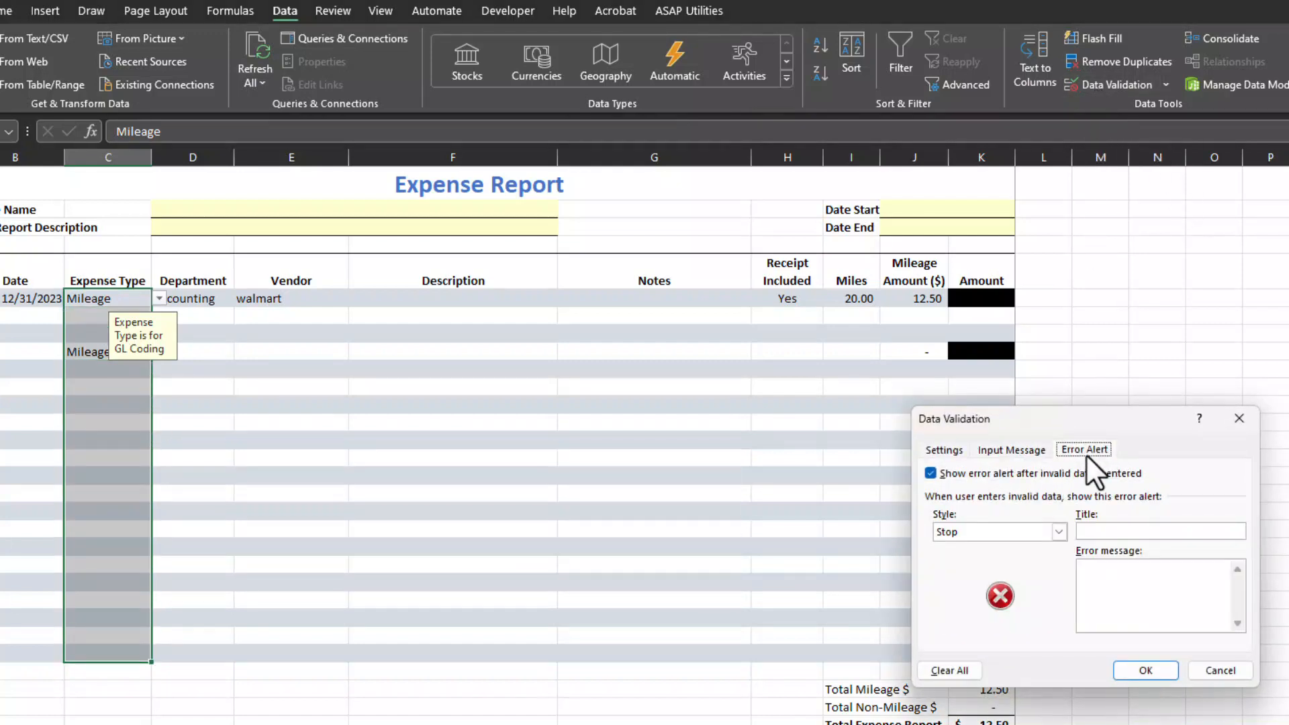
{"action": "left_click", "coordinate": [1058, 531]}
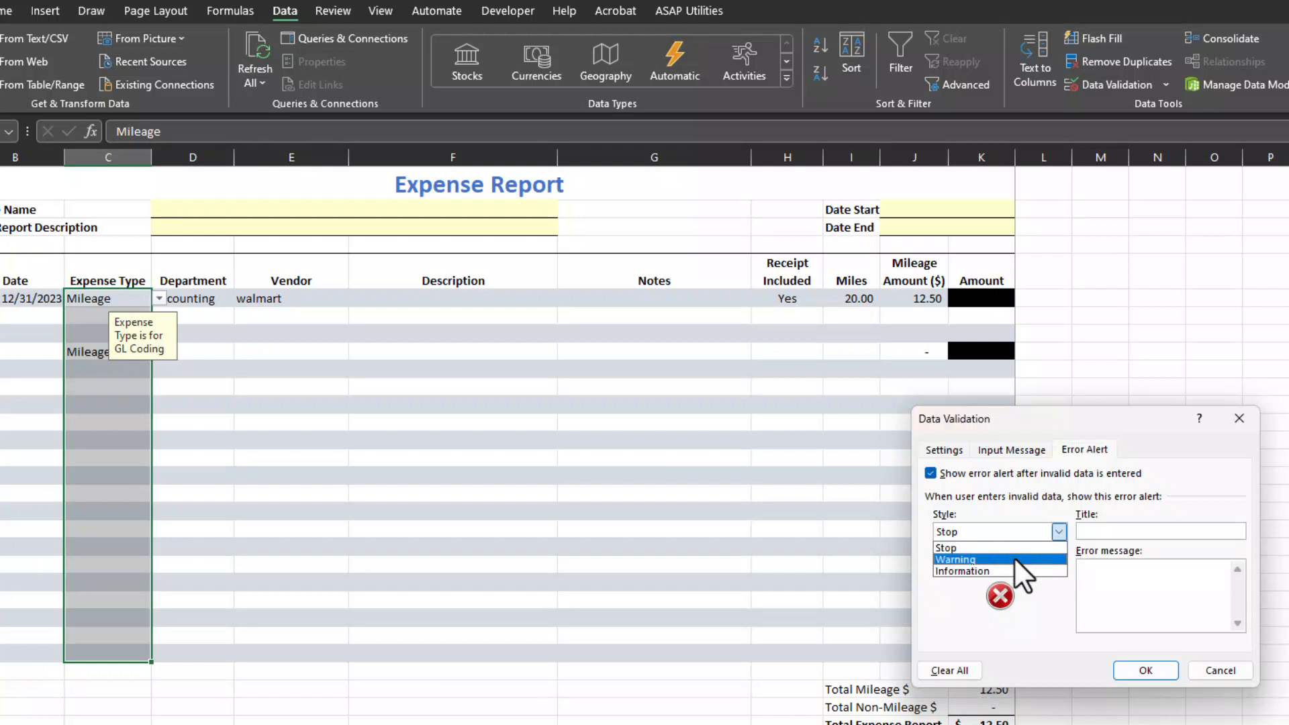
{"action": "left_click", "coordinate": [1014, 558]}
Title the error alert "Are You Sure?" with the message "All new Expense Types should be approved by accounting"
{"action": "left_click", "coordinate": [1112, 530]}
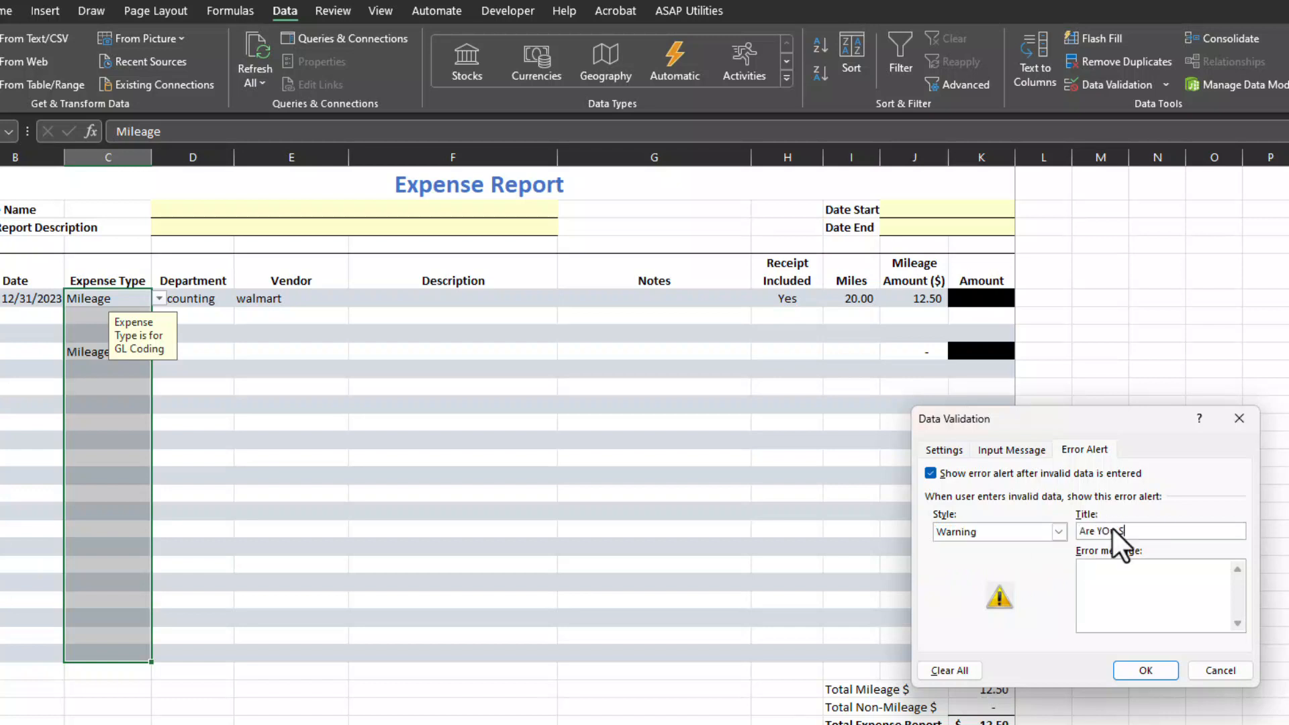
{"action": "type", "text": "Are You Sure?"}
{"action": "left_click", "coordinate": [1120, 589]}
{"action": "type", "text": "All new Expense Types shoudl be a"}
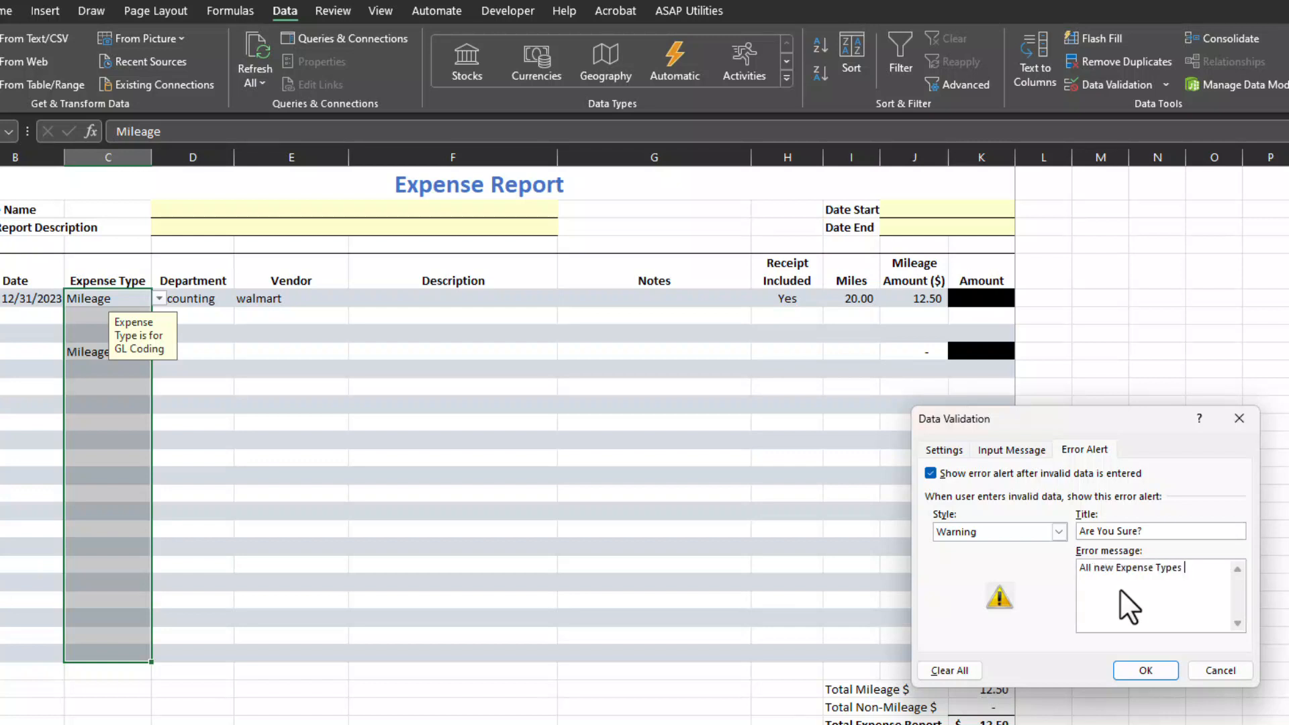
{"action": "key", "text": "BackSpace"}
{"action": "key", "text": "BackSpace"}
{"action": "key", "text": "BackSpace"}
{"action": "key", "text": "BackSpace"}
{"action": "key", "text": "BackSpace"}
{"action": "key", "text": "BackSpace"}
{"action": "key", "text": "BackSpace"}
{"action": "type", "text": "ld a"}
{"action": "key", "text": "BackSpace"}
{"action": "type", "text": "be approved by accounting"}
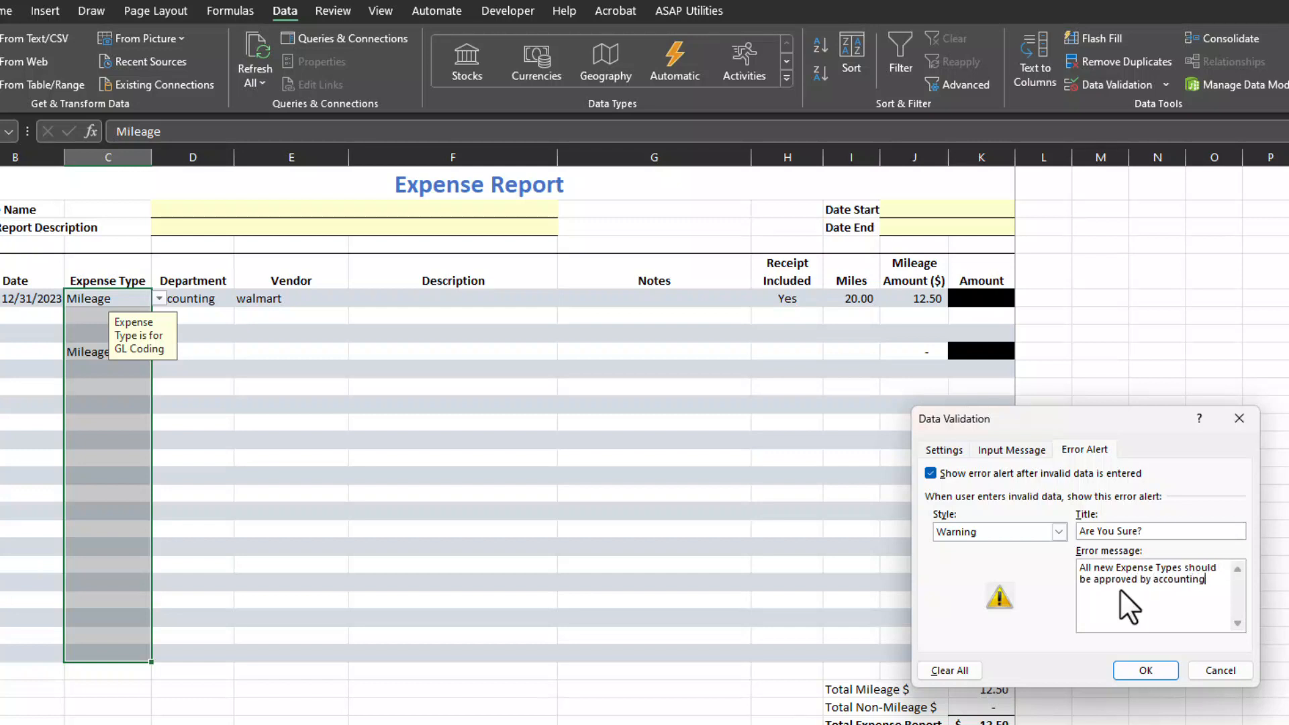
Apply the warning alert and test it in C11 by replacing the list choice Miscellaneous with the unlisted type "bananas"
{"action": "left_click", "coordinate": [1142, 671]}
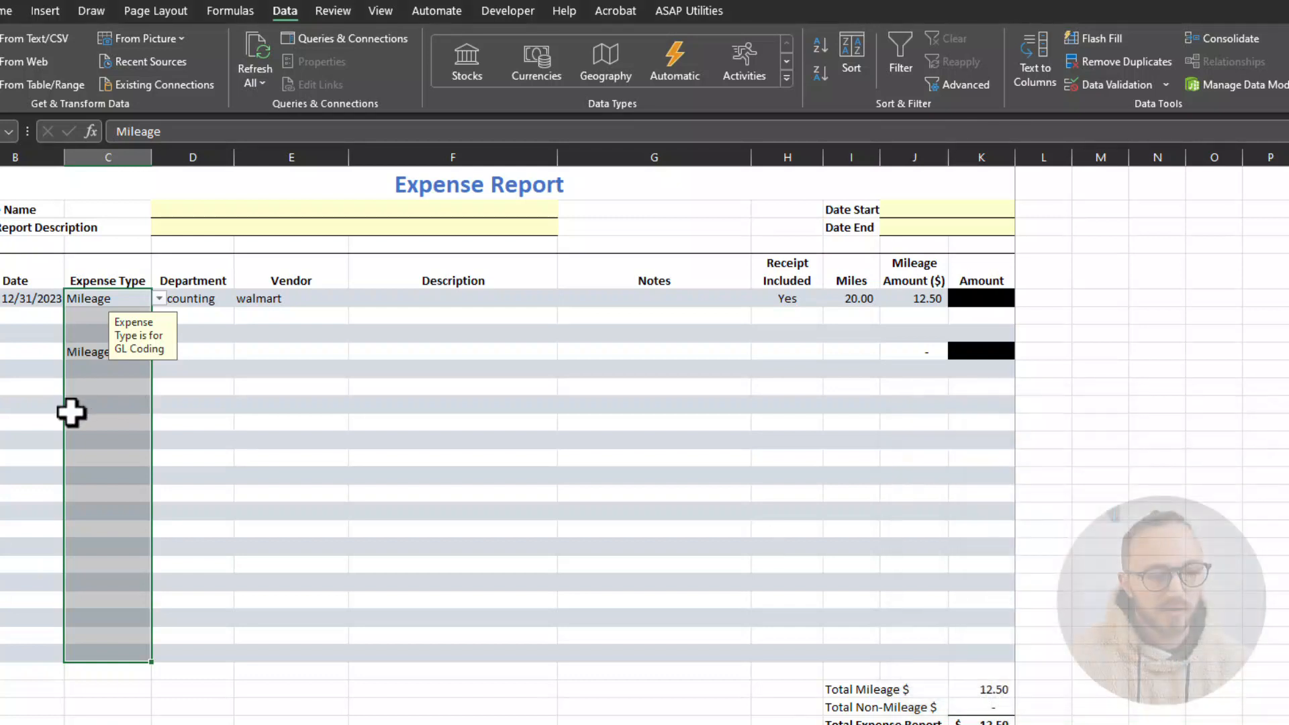
{"action": "left_click", "coordinate": [107, 400]}
{"action": "left_click", "coordinate": [159, 387]}
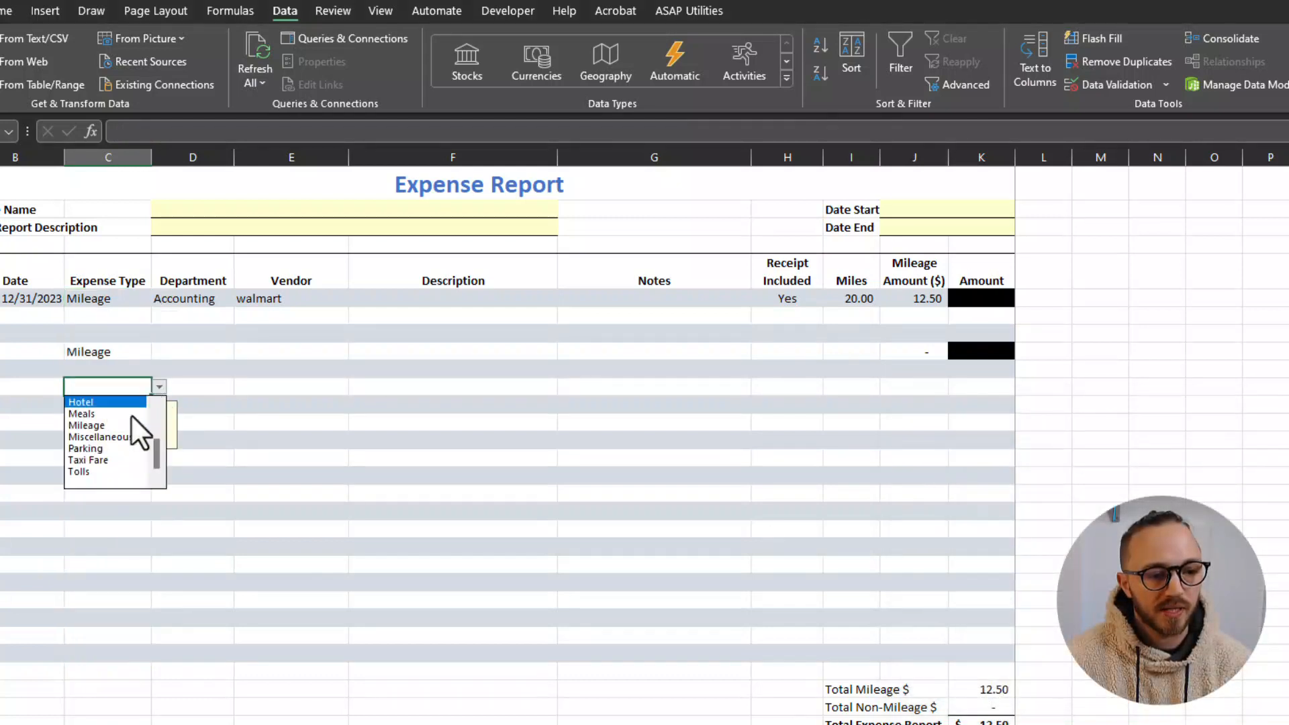
{"action": "left_click", "coordinate": [112, 438]}
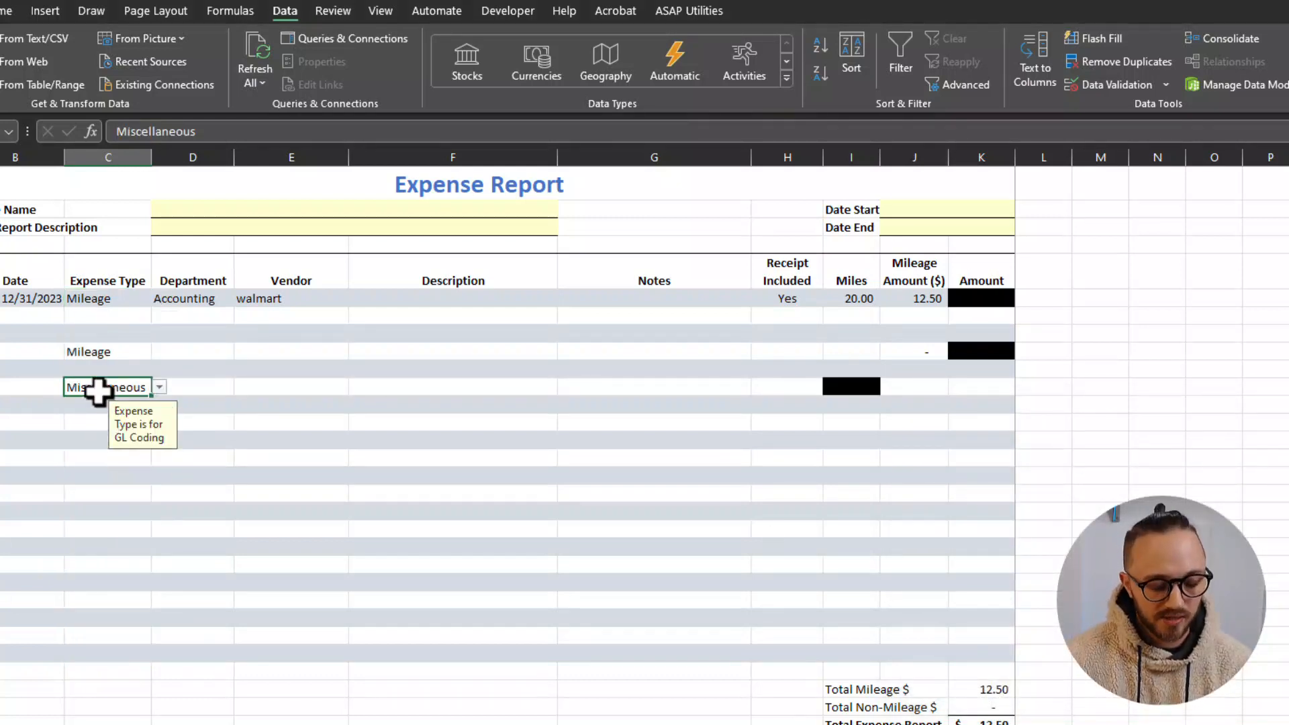
{"action": "type", "text": "bananas"}
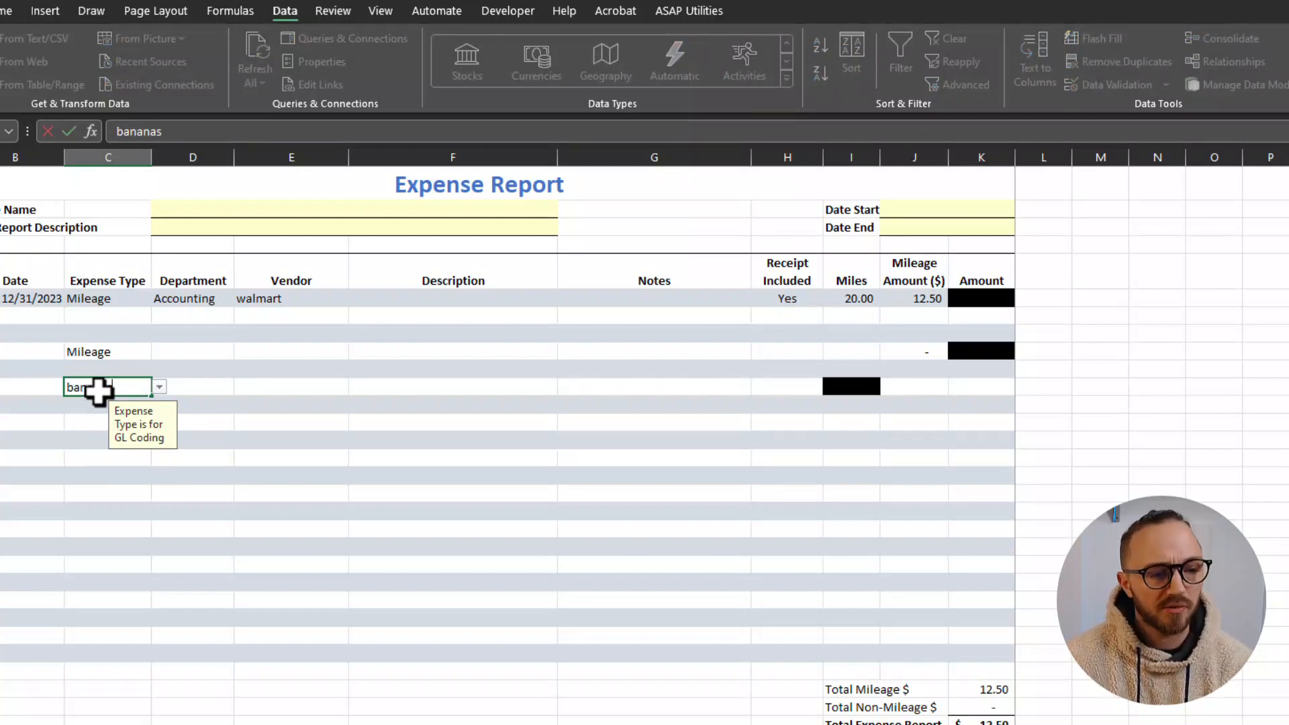
{"action": "key", "text": "Return"}
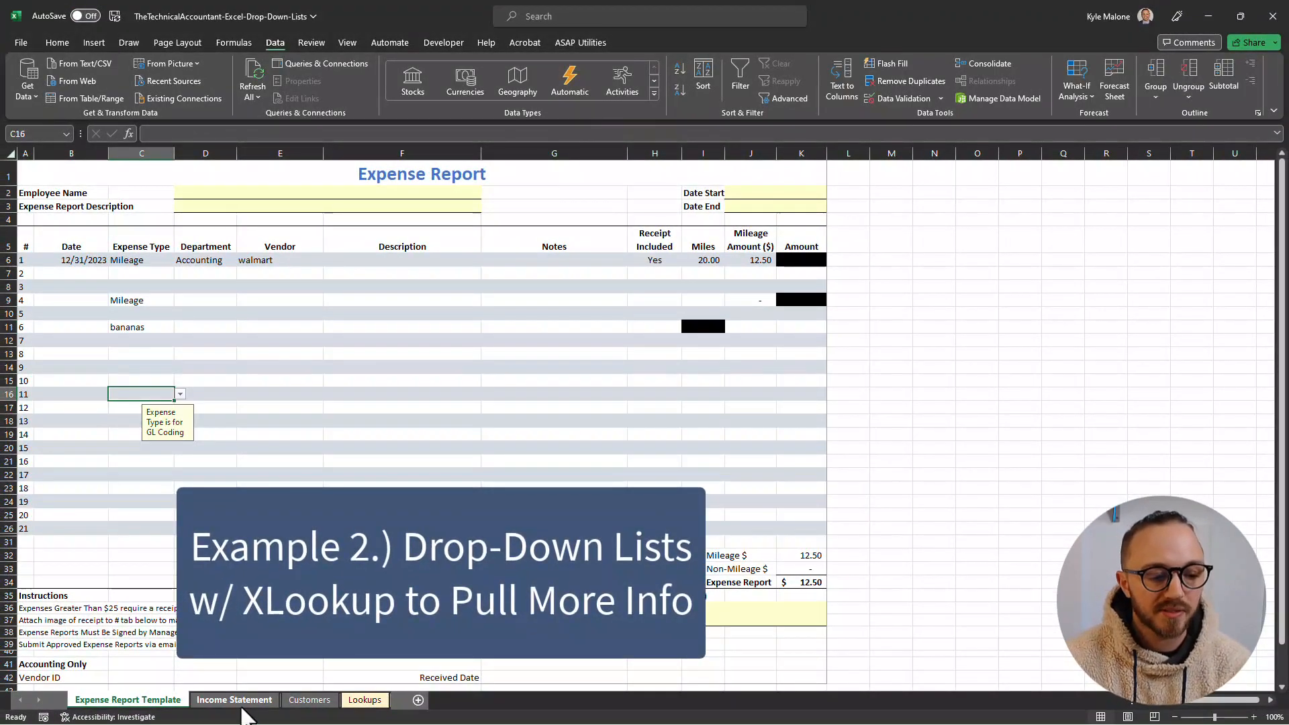
Try the Division drop-down in K2 of the Income Statement sheet with 200, the blank entry and 300
{"action": "left_click", "coordinate": [240, 705]}
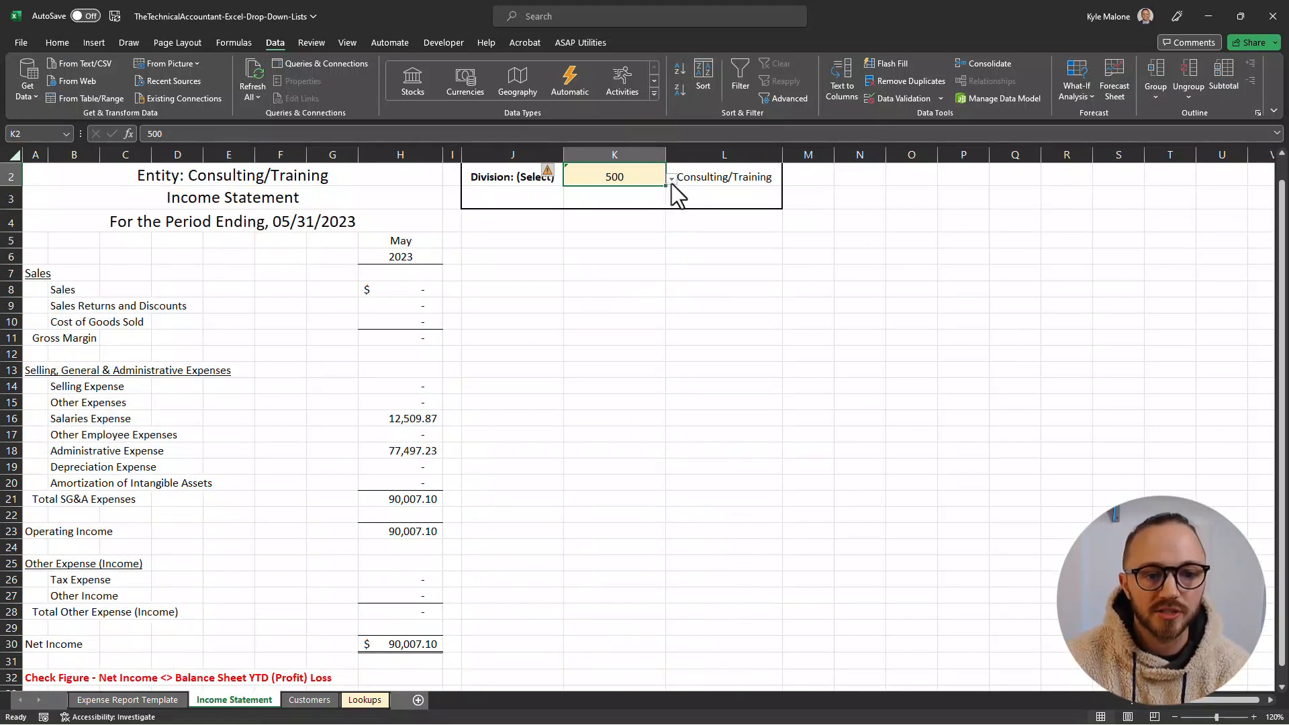
{"action": "left_click", "coordinate": [671, 179]}
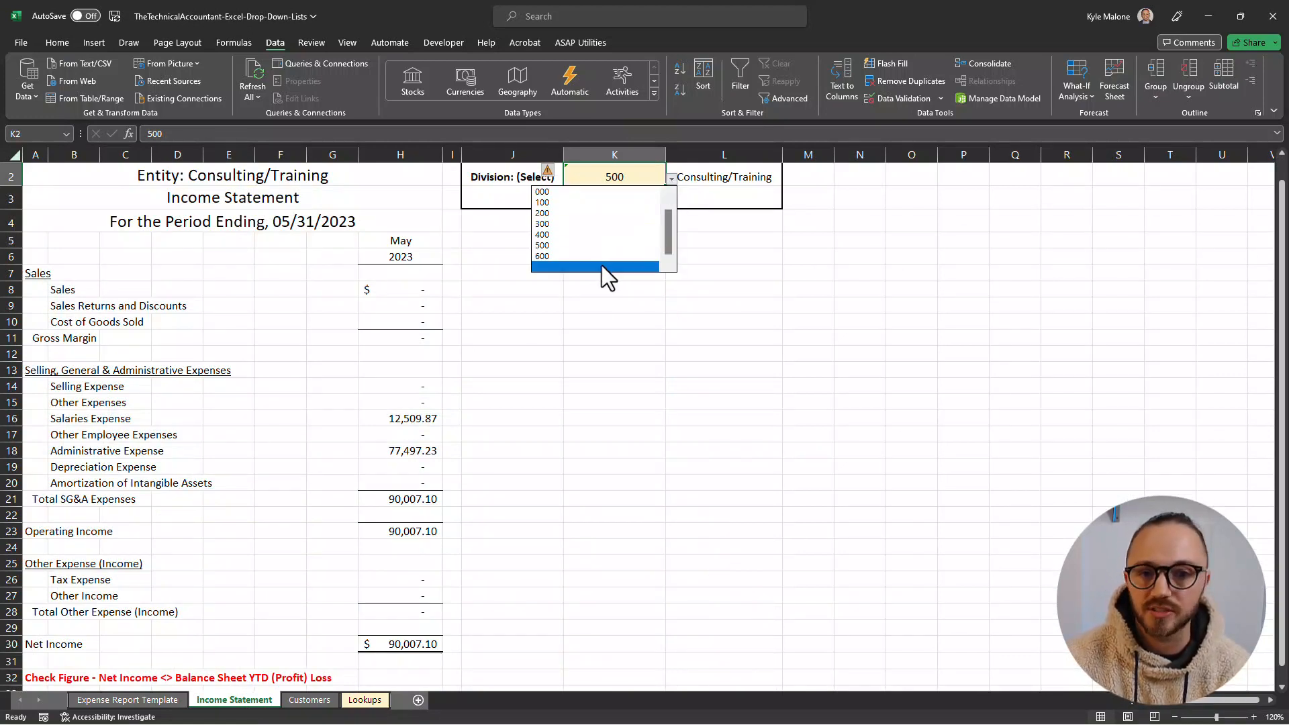
{"action": "left_click", "coordinate": [550, 212]}
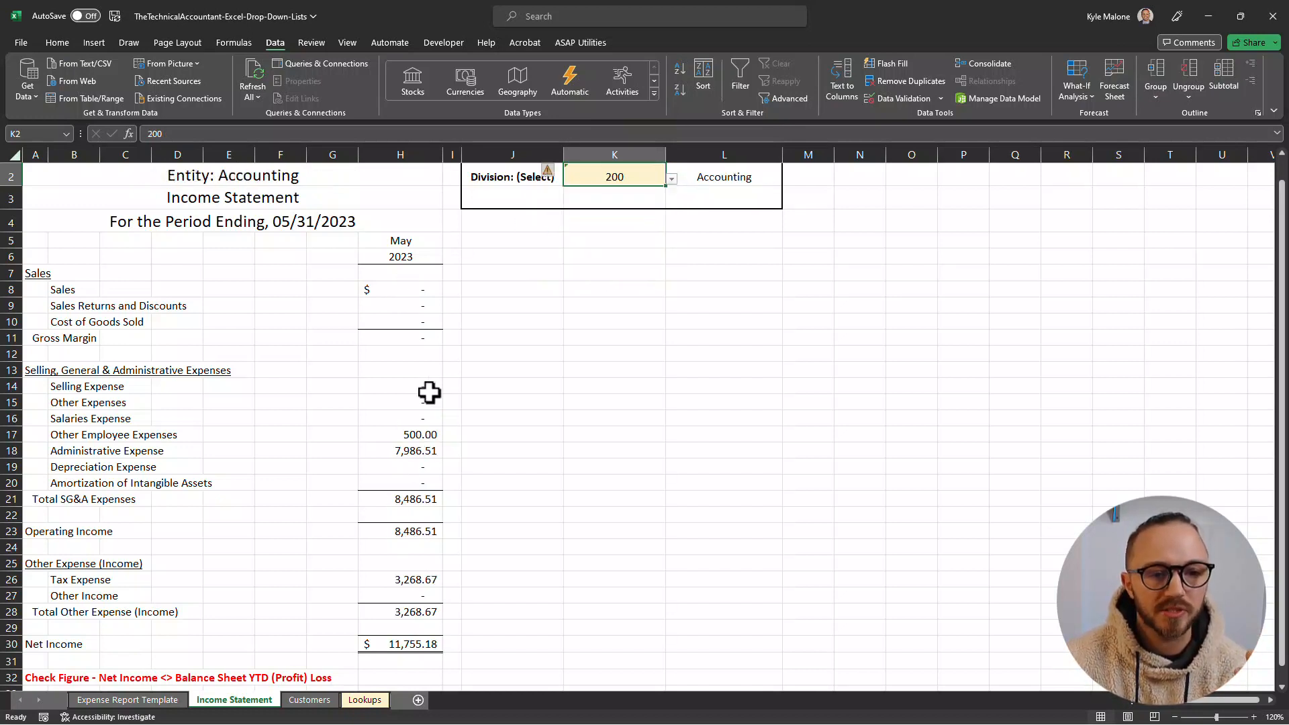
{"action": "left_click", "coordinate": [671, 180]}
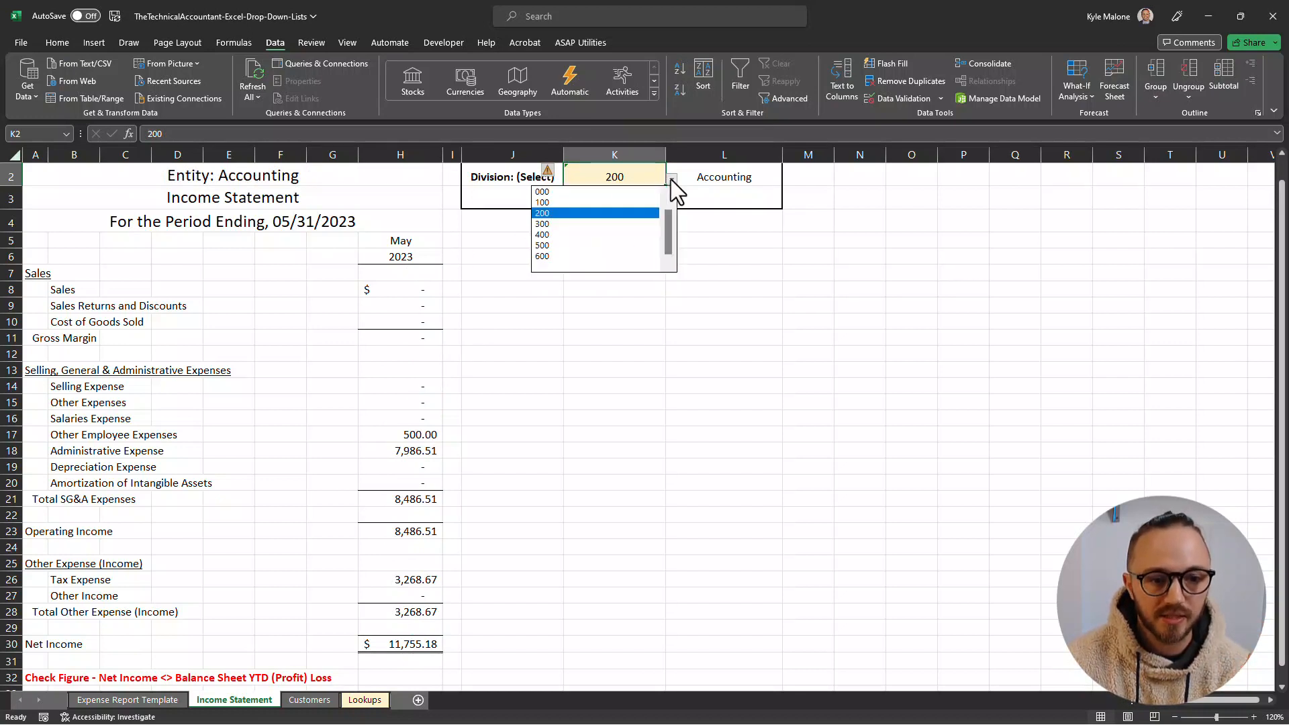
{"action": "left_click", "coordinate": [572, 266]}
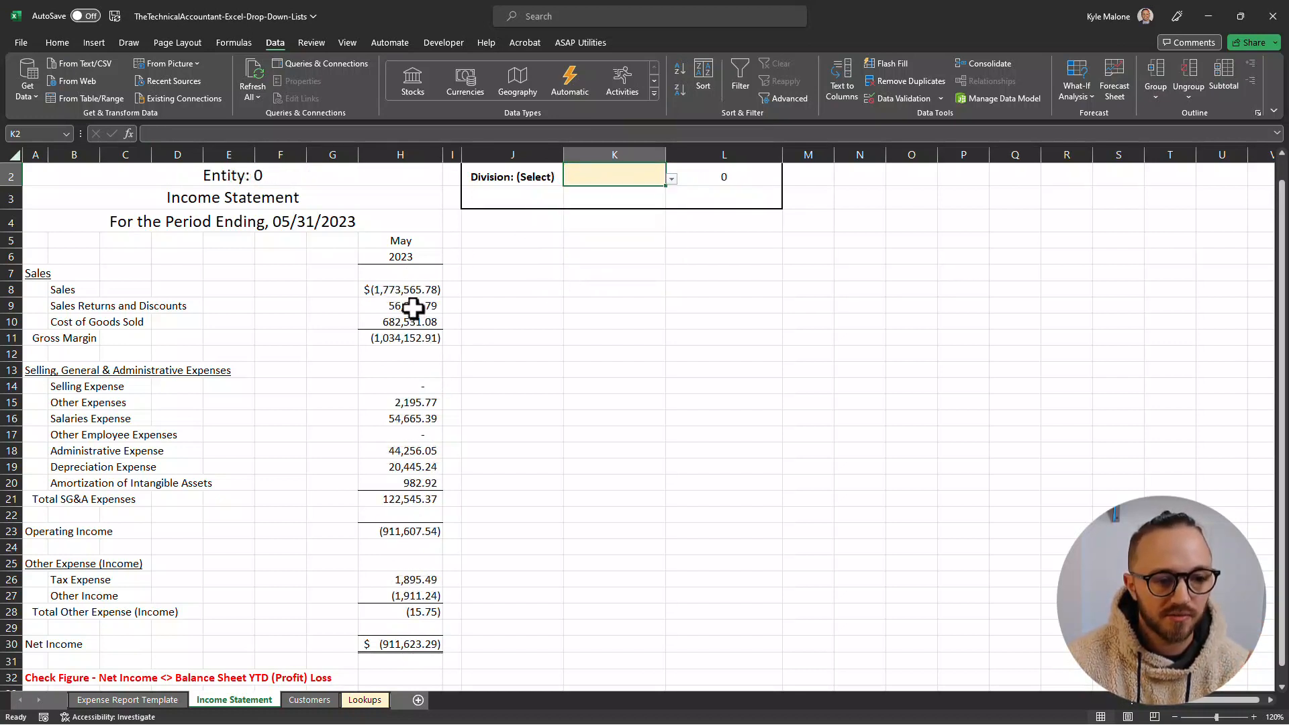
{"action": "left_click", "coordinate": [671, 179]}
{"action": "left_click", "coordinate": [563, 228]}
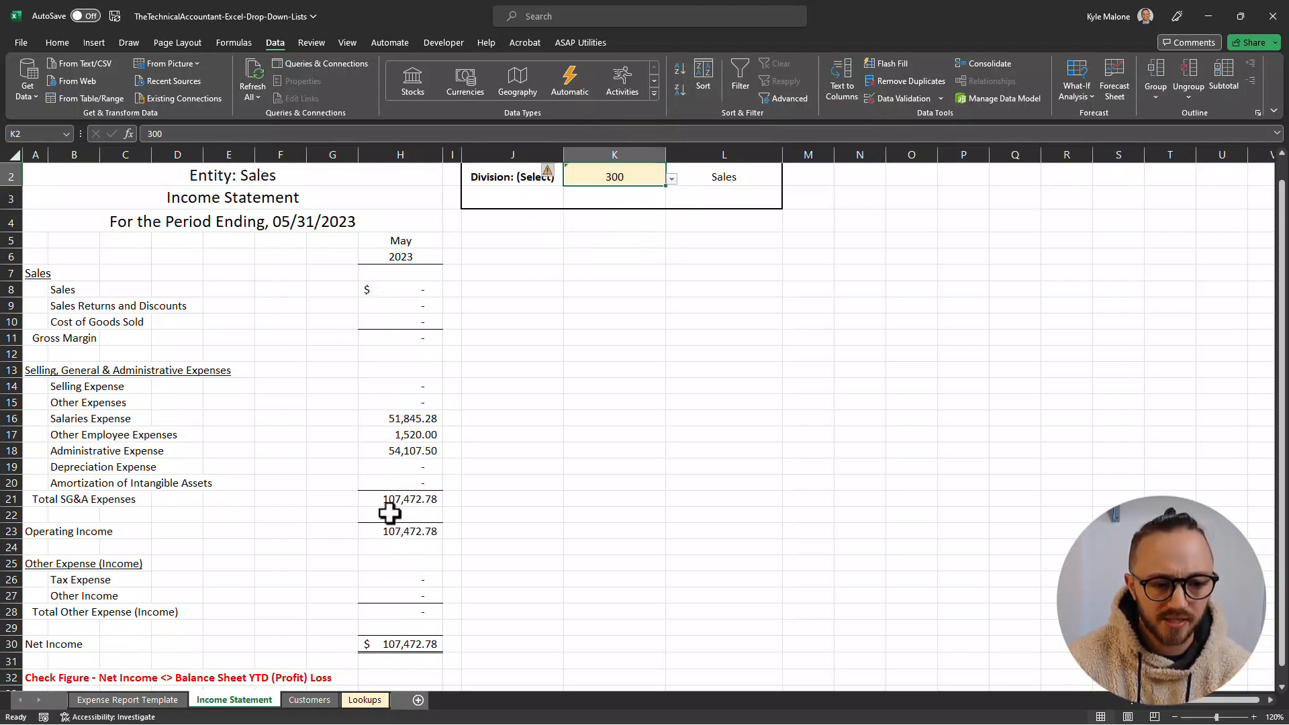
Review the division IDs in F3:F11 of the Lookups sheet and set the Income Statement's division (K2) to 100
{"action": "left_click", "coordinate": [363, 700]}
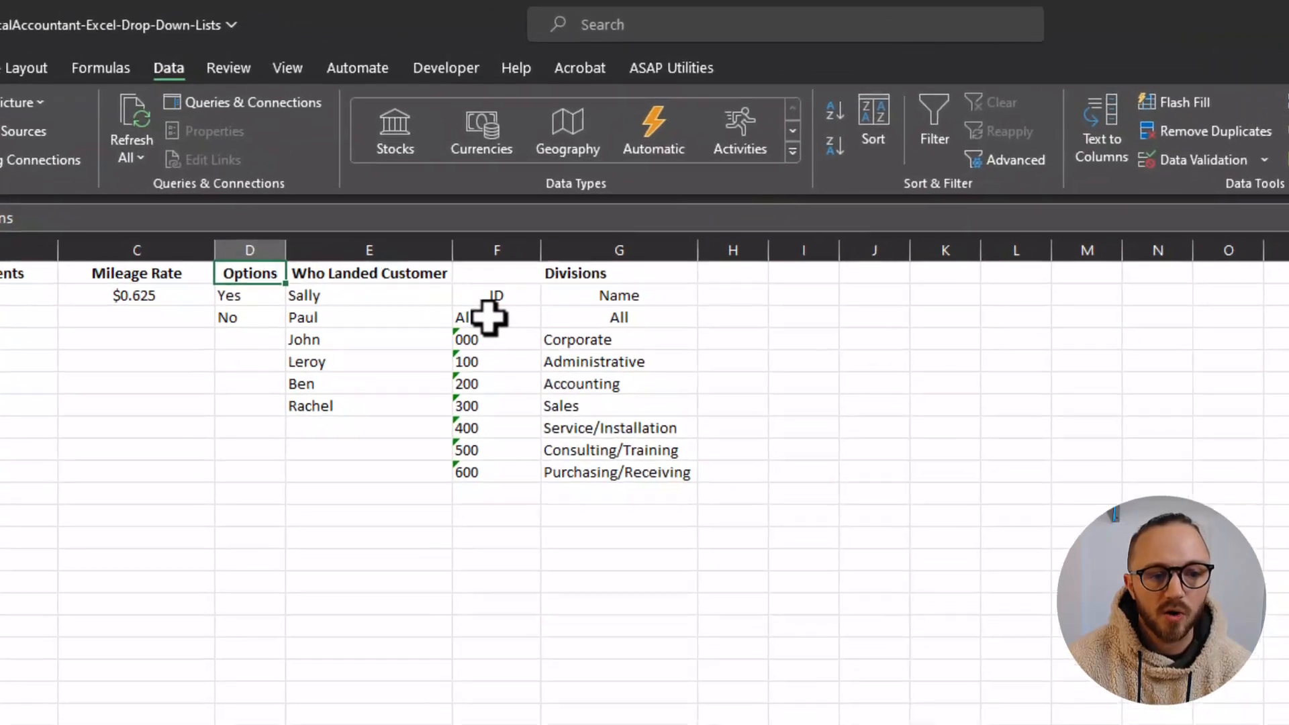
{"action": "left_click_drag", "start_coordinate": [488, 317], "coordinate": [478, 493]}
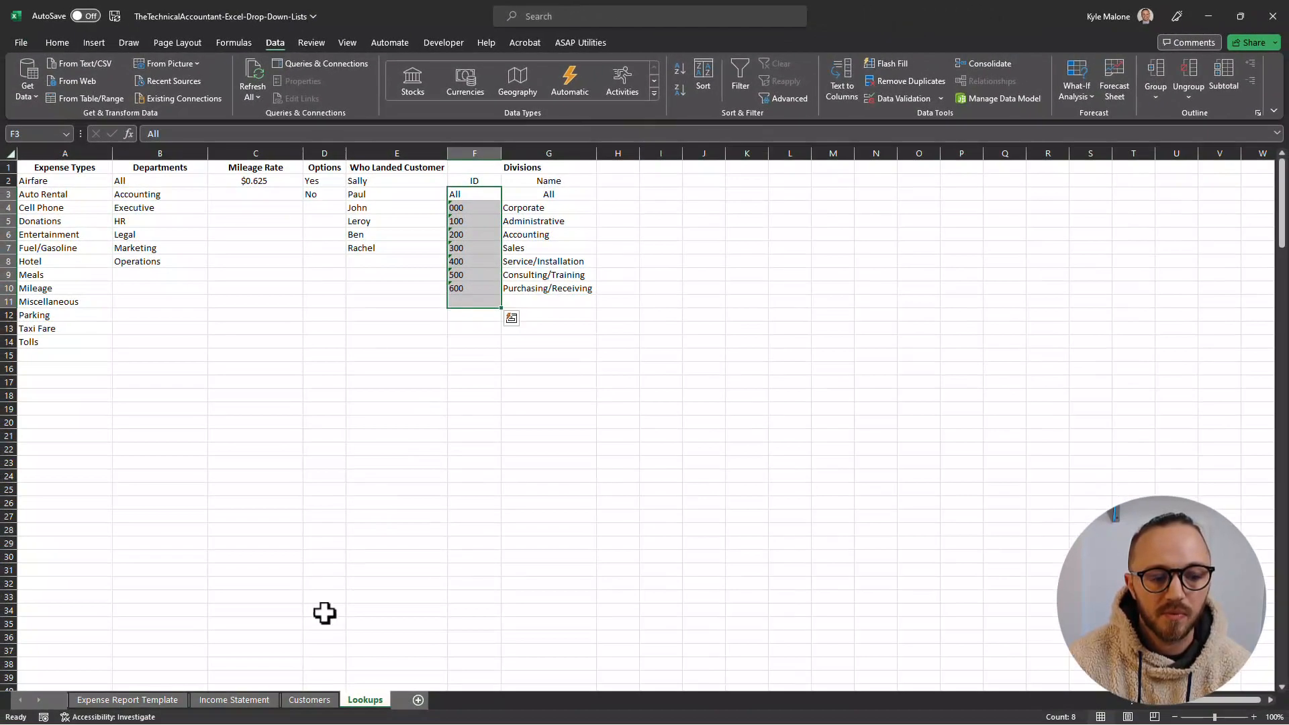
{"action": "left_click", "coordinate": [240, 700]}
{"action": "left_click", "coordinate": [671, 179]}
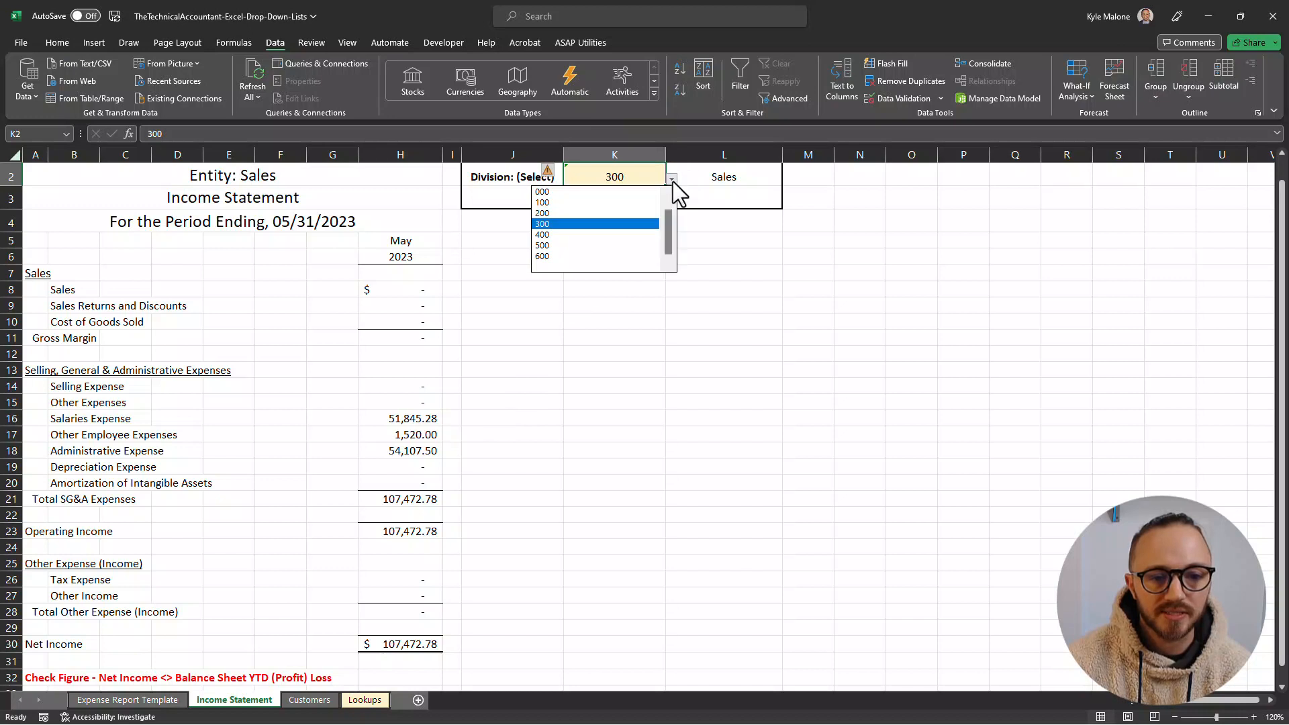
{"action": "left_click", "coordinate": [574, 203]}
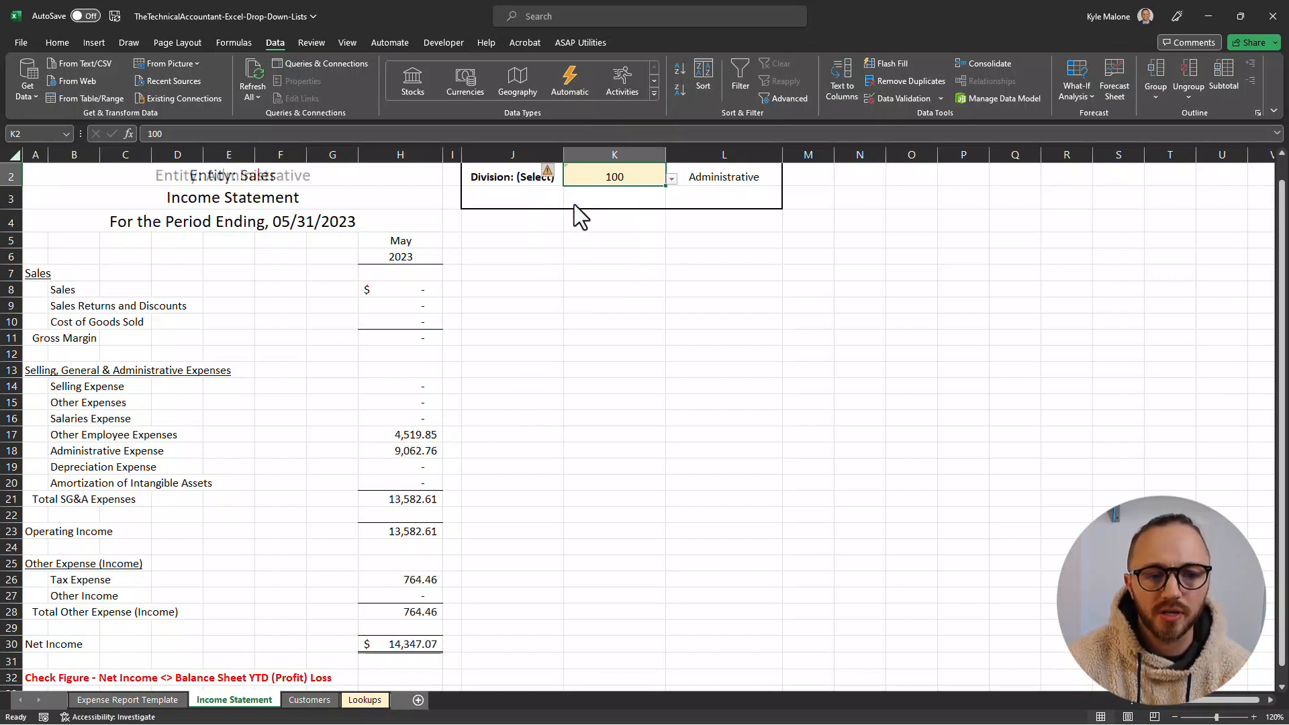
Inspect the XLOOKUP formula in L2 of the Income Statement and the division names in G3:G11 of the Lookups sheet
{"action": "left_click", "coordinate": [729, 178]}
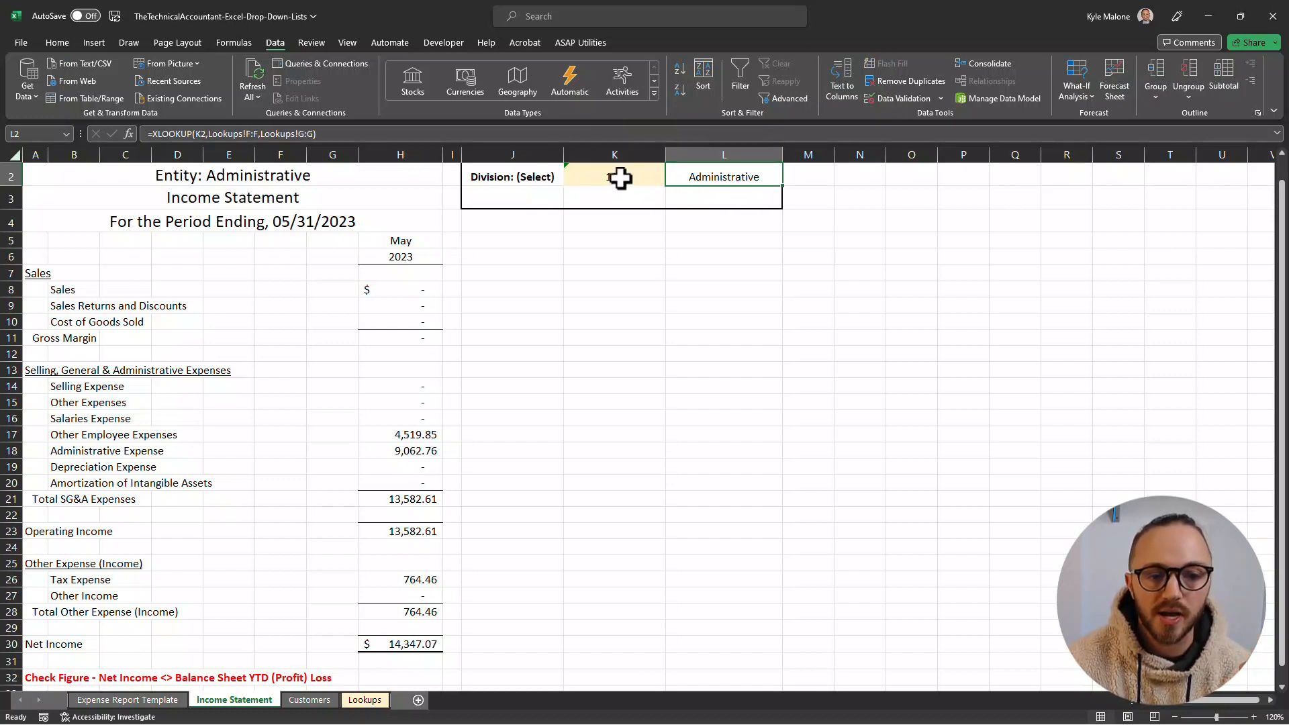
{"action": "left_click", "coordinate": [349, 701]}
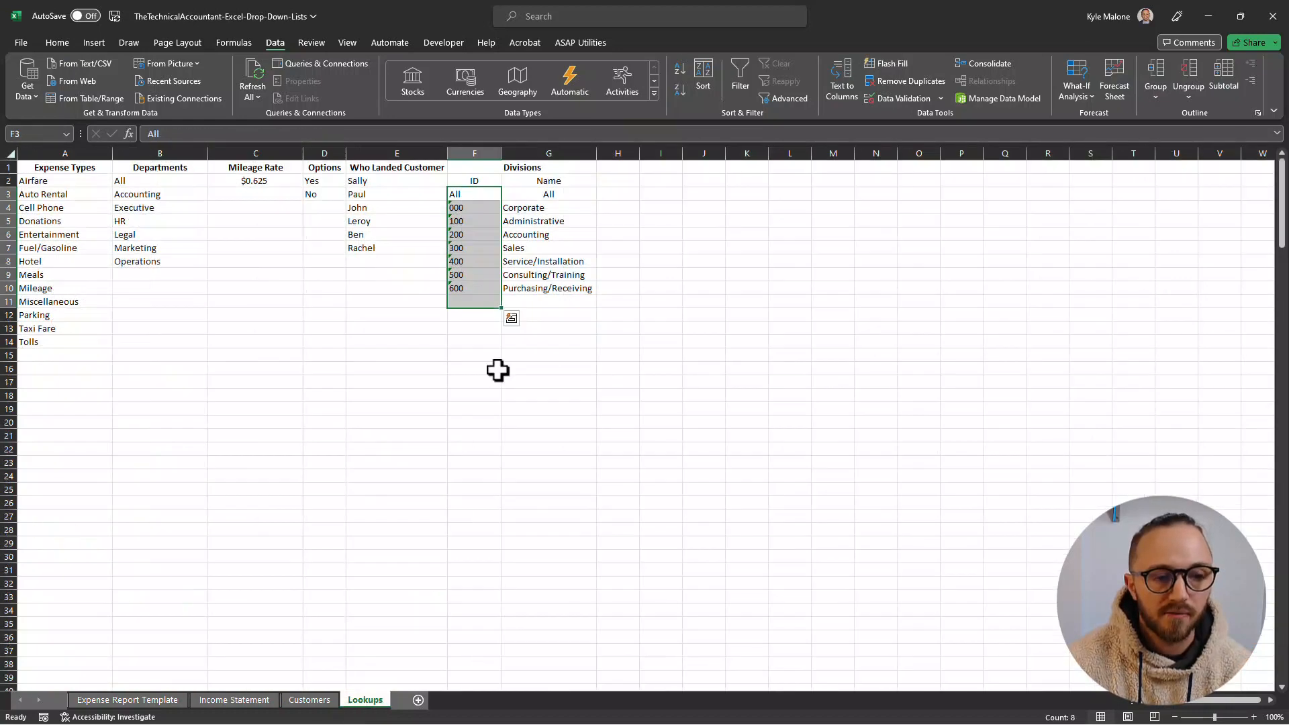
{"action": "left_click_drag", "start_coordinate": [525, 196], "coordinate": [527, 302]}
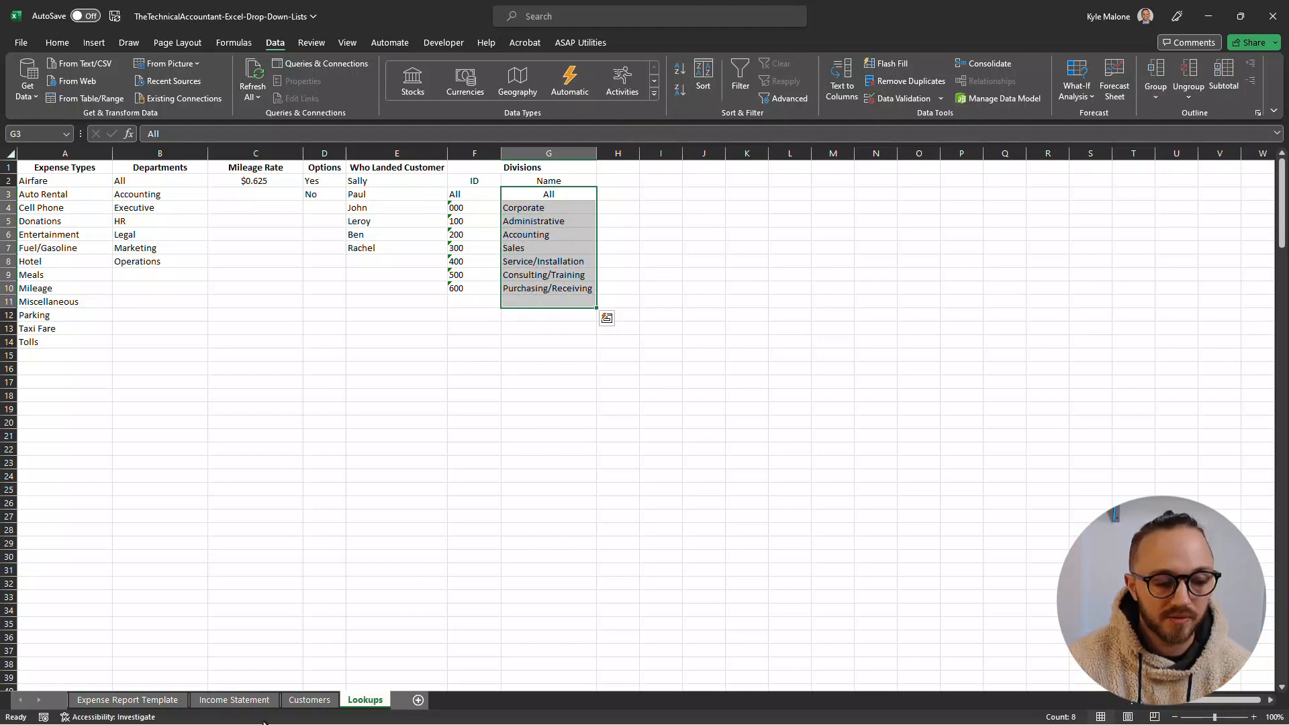
Set the division in K2 of the Income Statement sheet to 500 from its drop-down list
{"action": "left_click", "coordinate": [245, 701]}
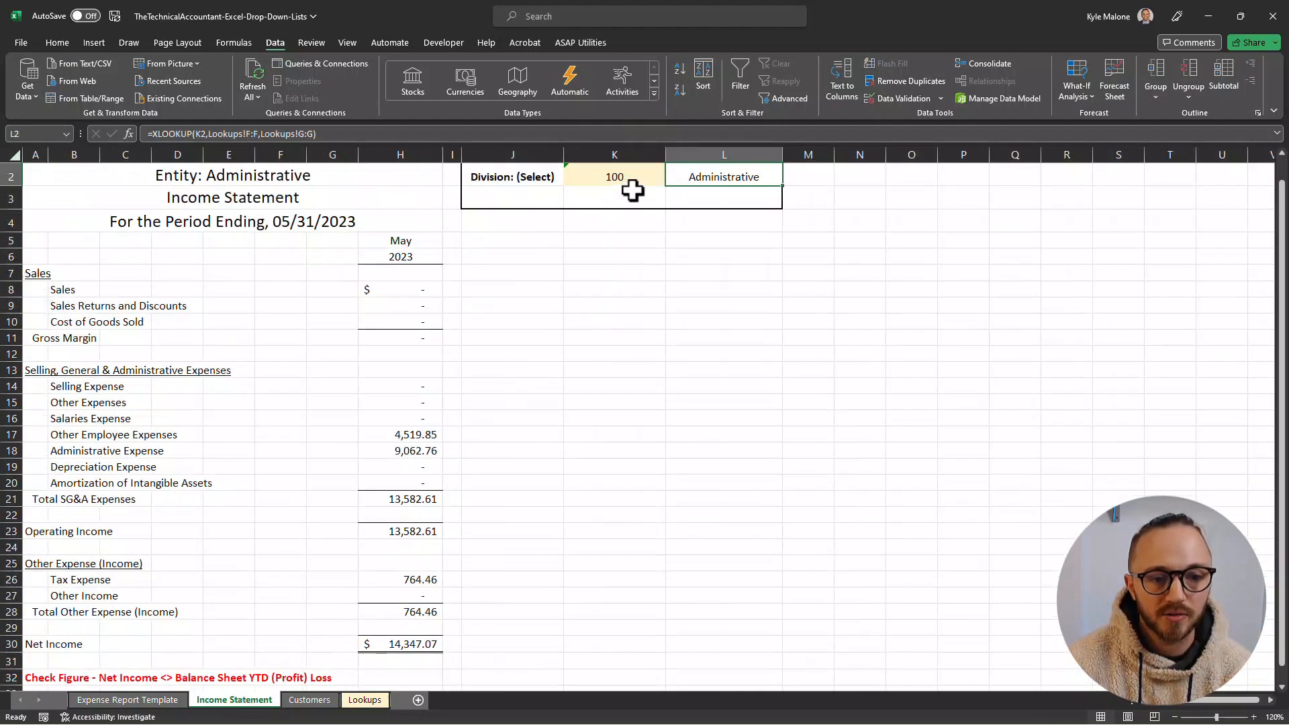
{"action": "left_click", "coordinate": [627, 175]}
{"action": "left_click", "coordinate": [672, 178]}
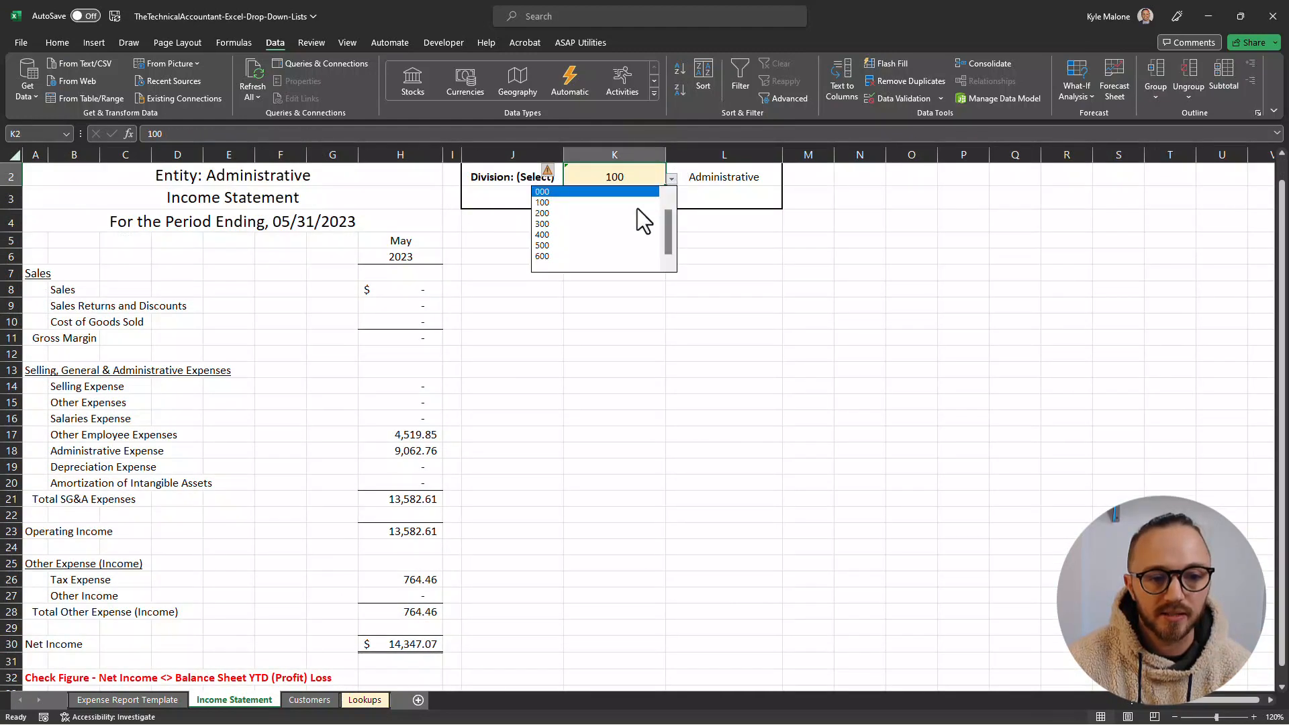
{"action": "left_click", "coordinate": [545, 249]}
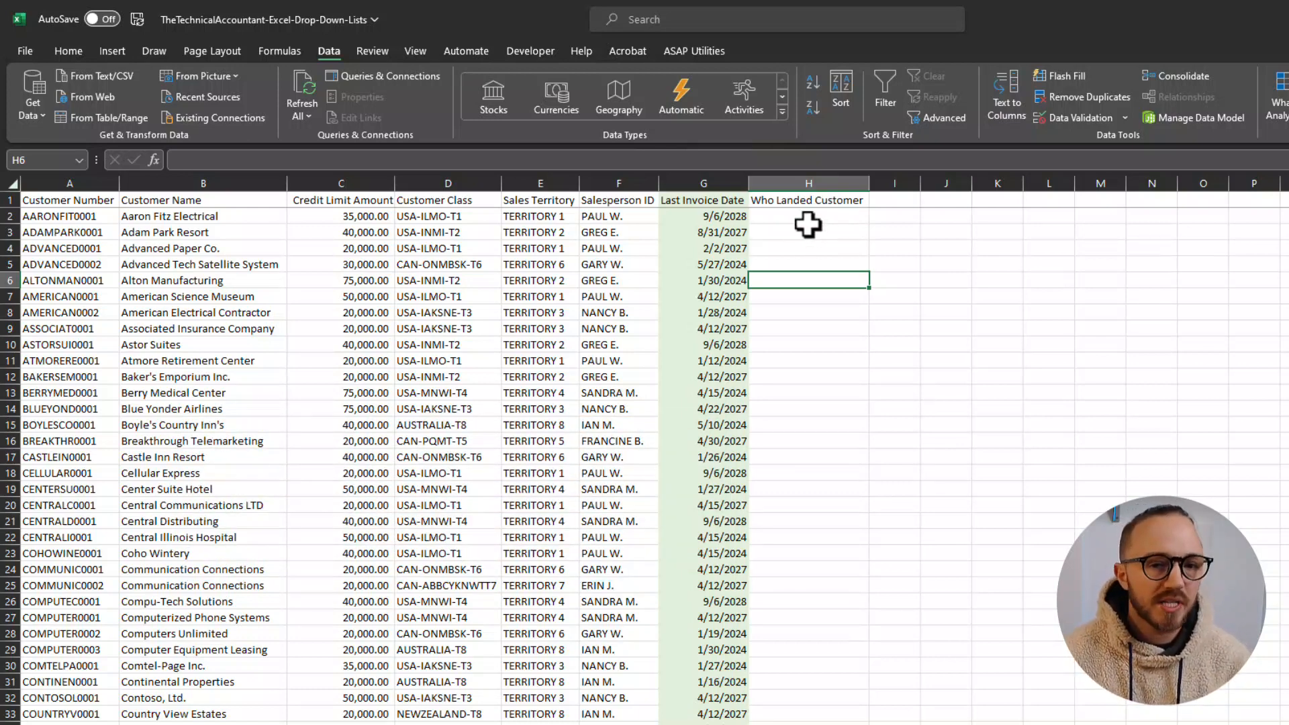
Set the data validation of H2 (Who Landed Customer) on the Customers sheet to allow a List, with Ignore blank turned off
{"action": "left_click", "coordinate": [800, 219]}
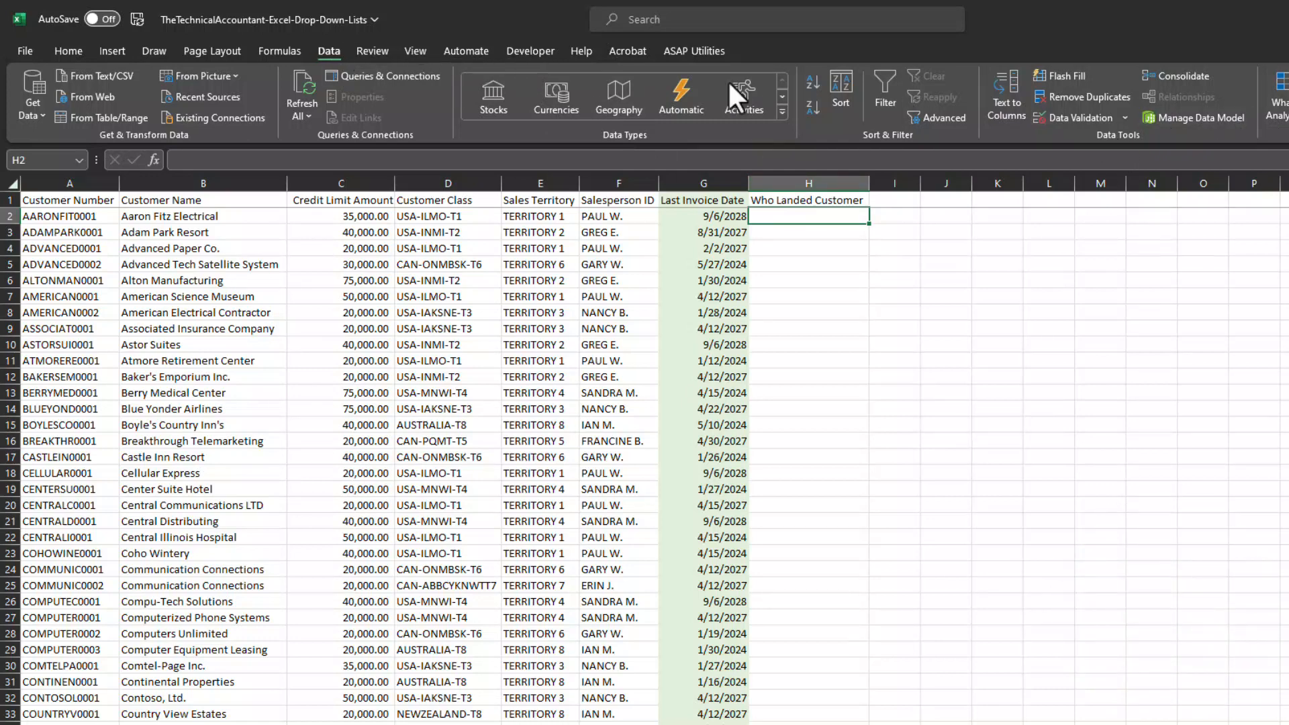
{"action": "left_click", "coordinate": [1085, 120]}
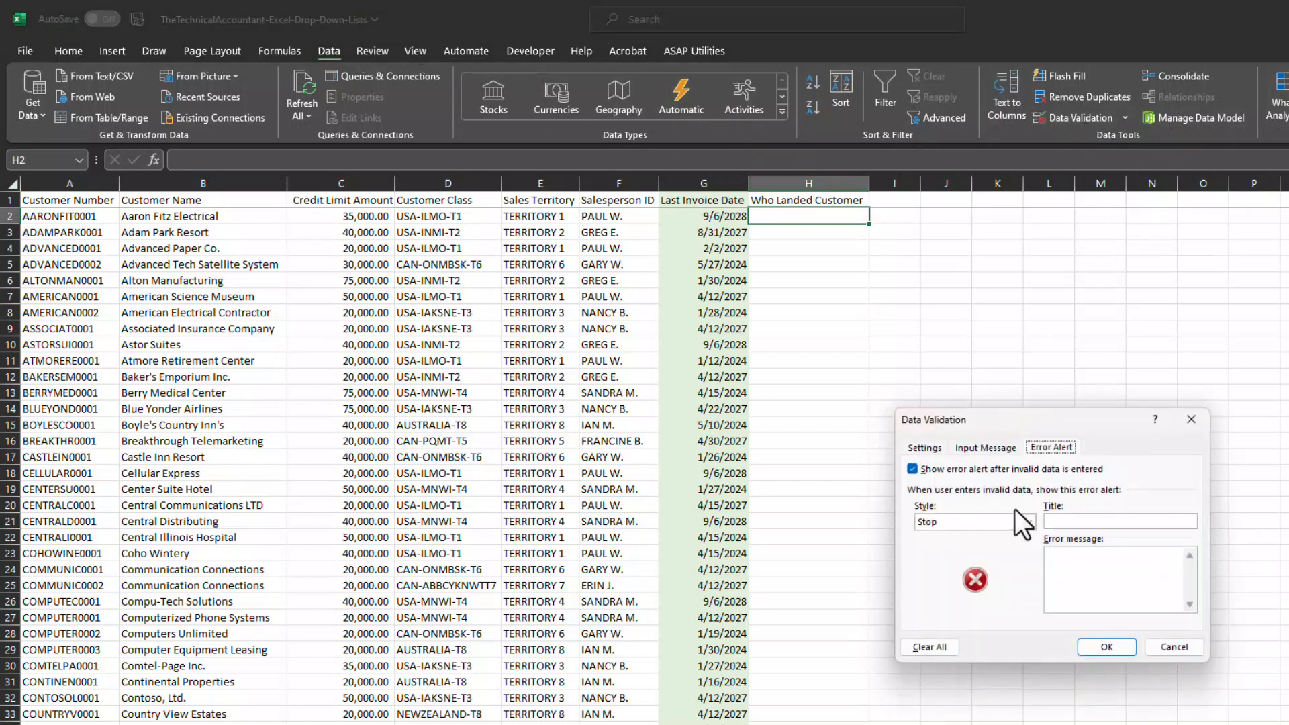
{"action": "left_click", "coordinate": [924, 448]}
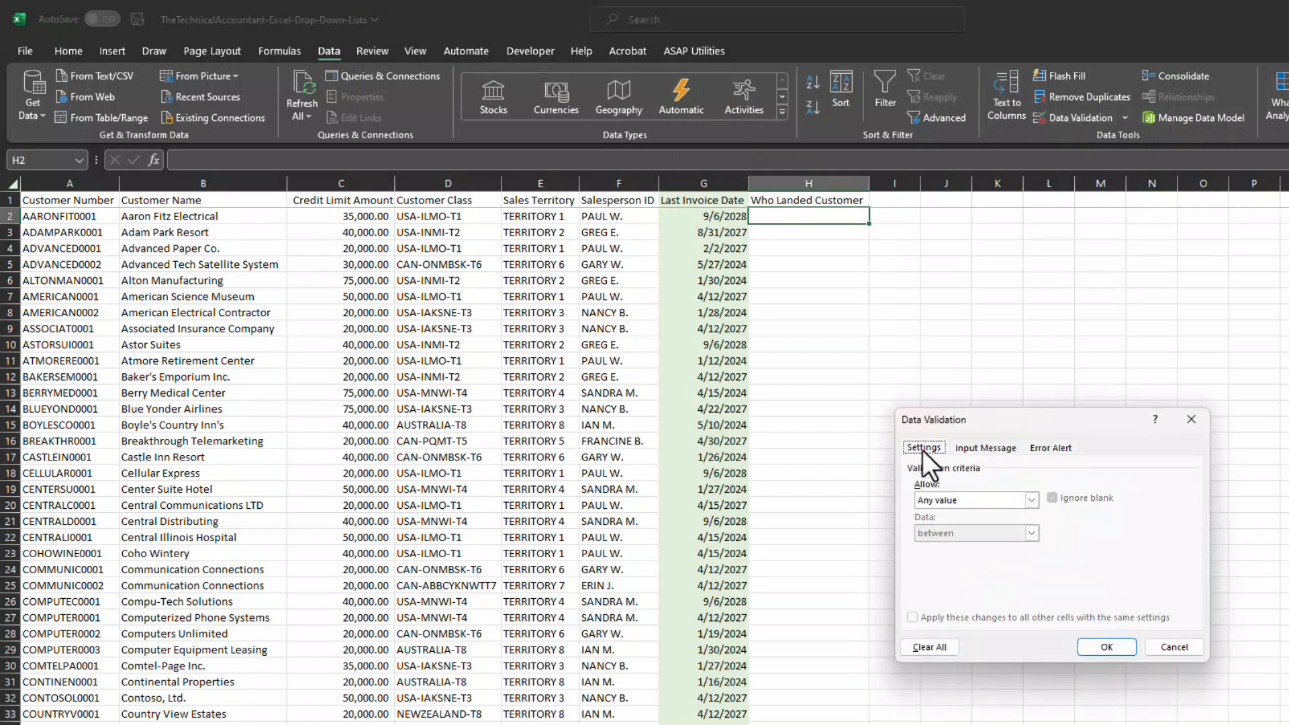
{"action": "left_click", "coordinate": [1032, 502]}
{"action": "left_click", "coordinate": [943, 546]}
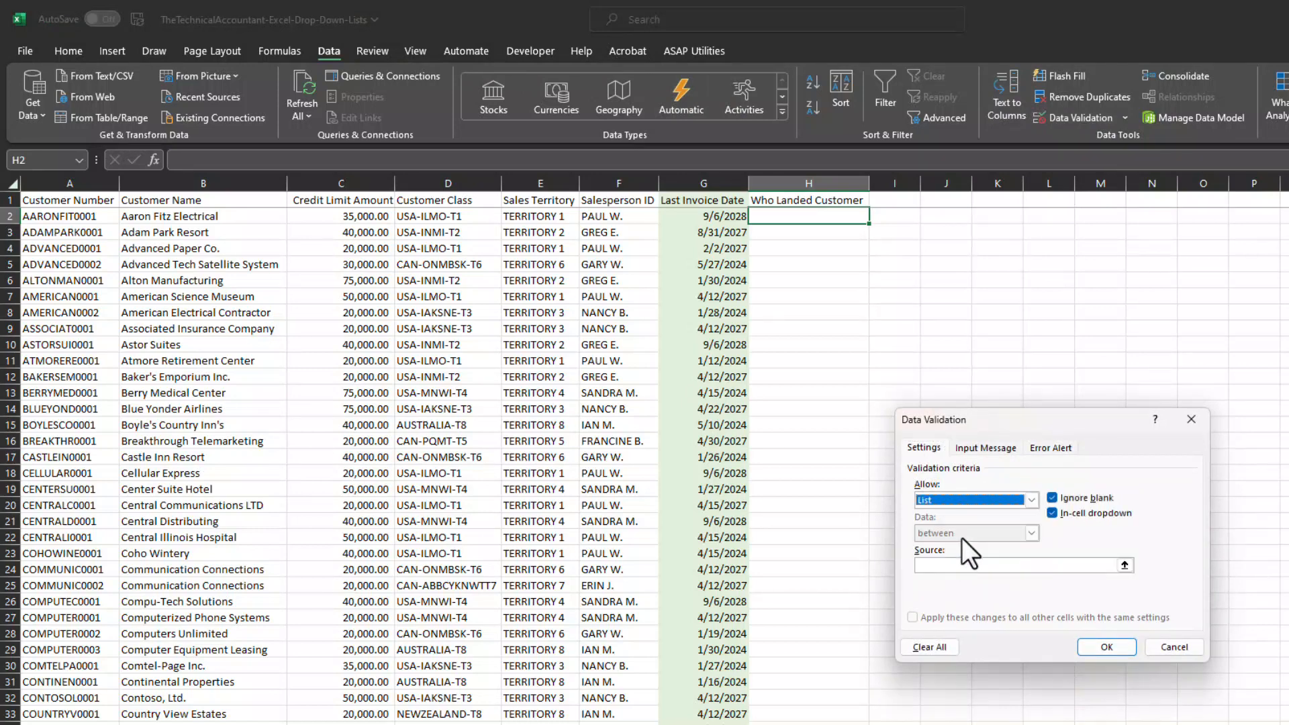
{"action": "left_click", "coordinate": [1054, 497]}
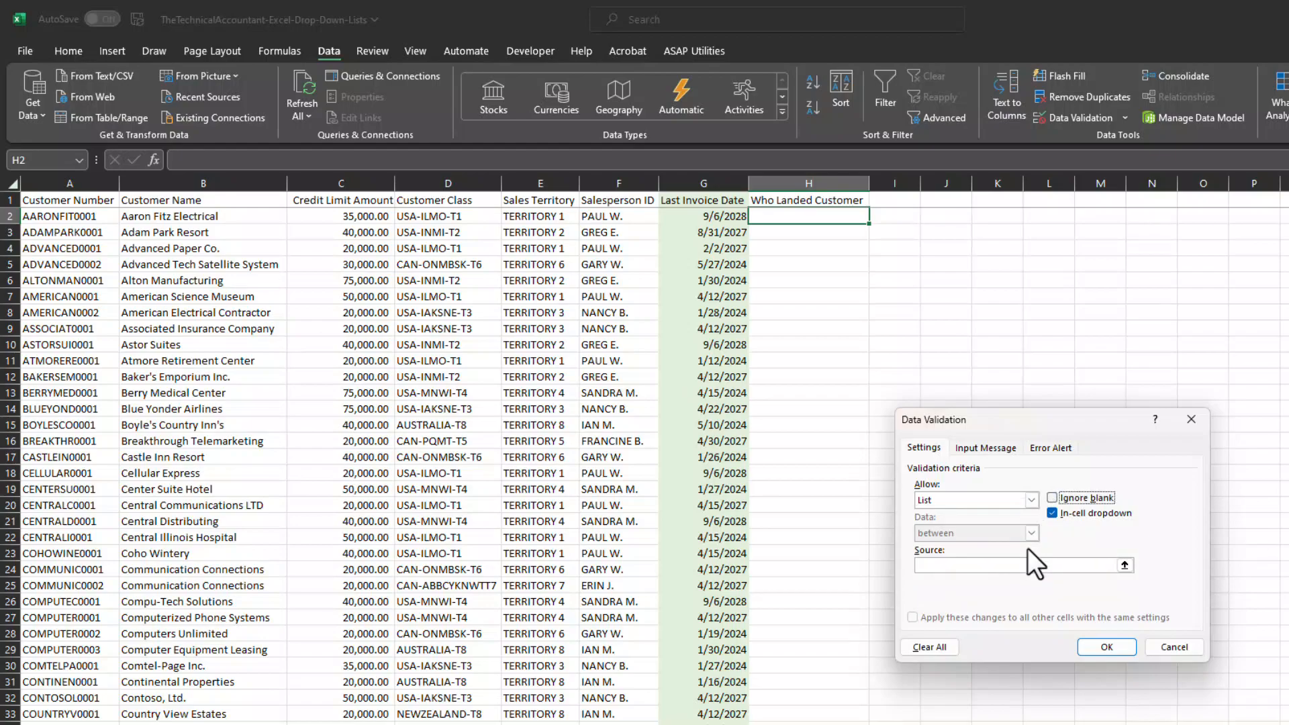
Use Lookups!$E$2:$E$8 as the source of H2's validation list and apply it
{"action": "left_click", "coordinate": [1030, 565]}
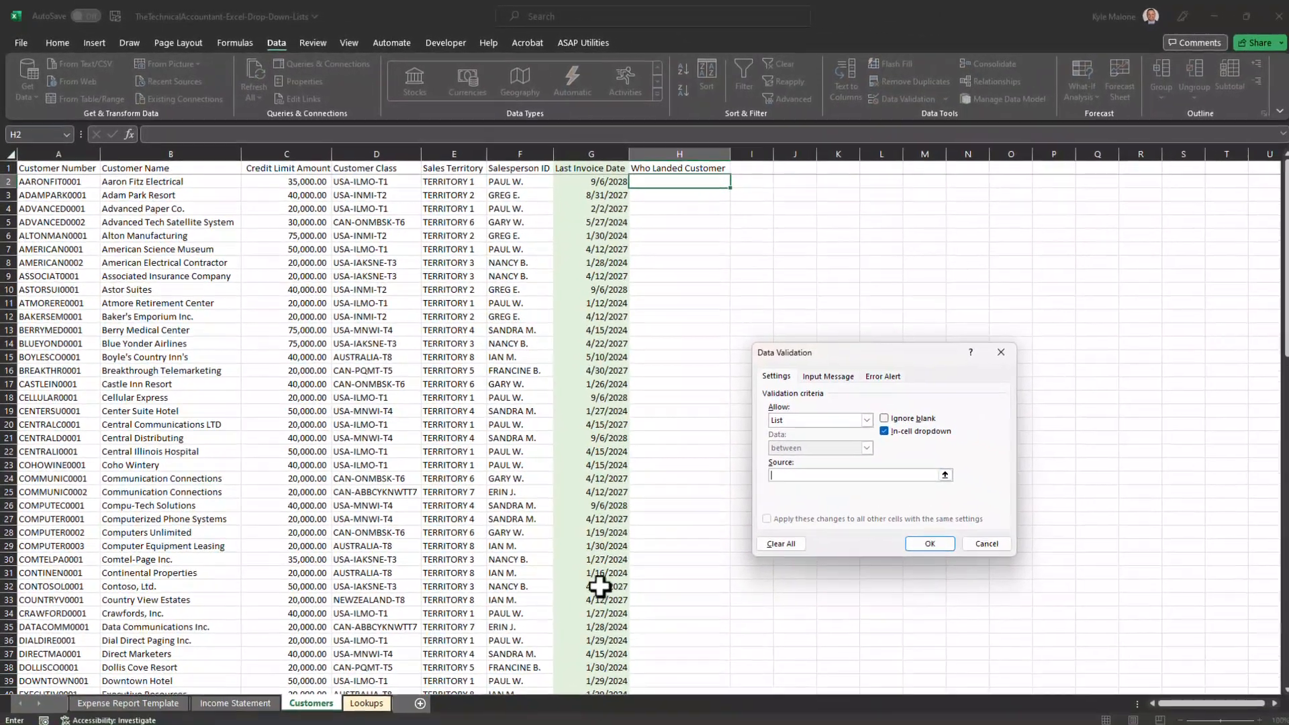
{"action": "left_click", "coordinate": [365, 700]}
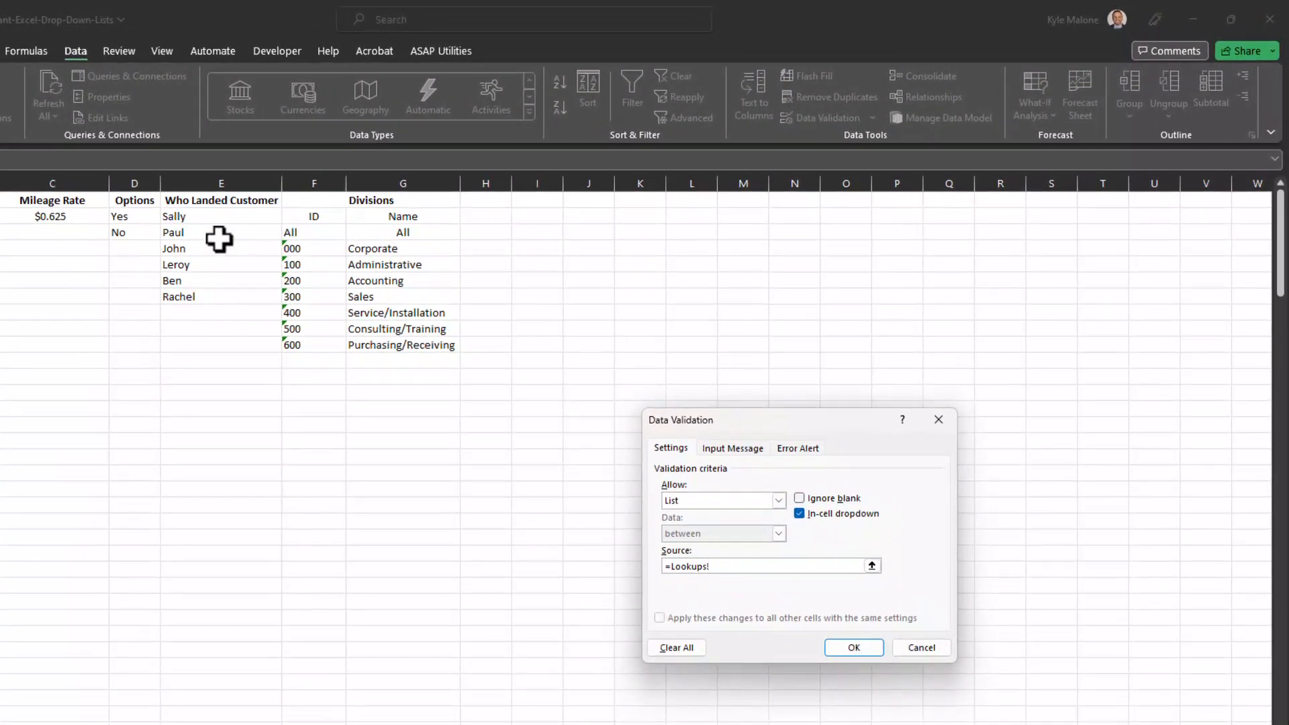
{"action": "left_click_drag", "start_coordinate": [213, 215], "coordinate": [210, 316]}
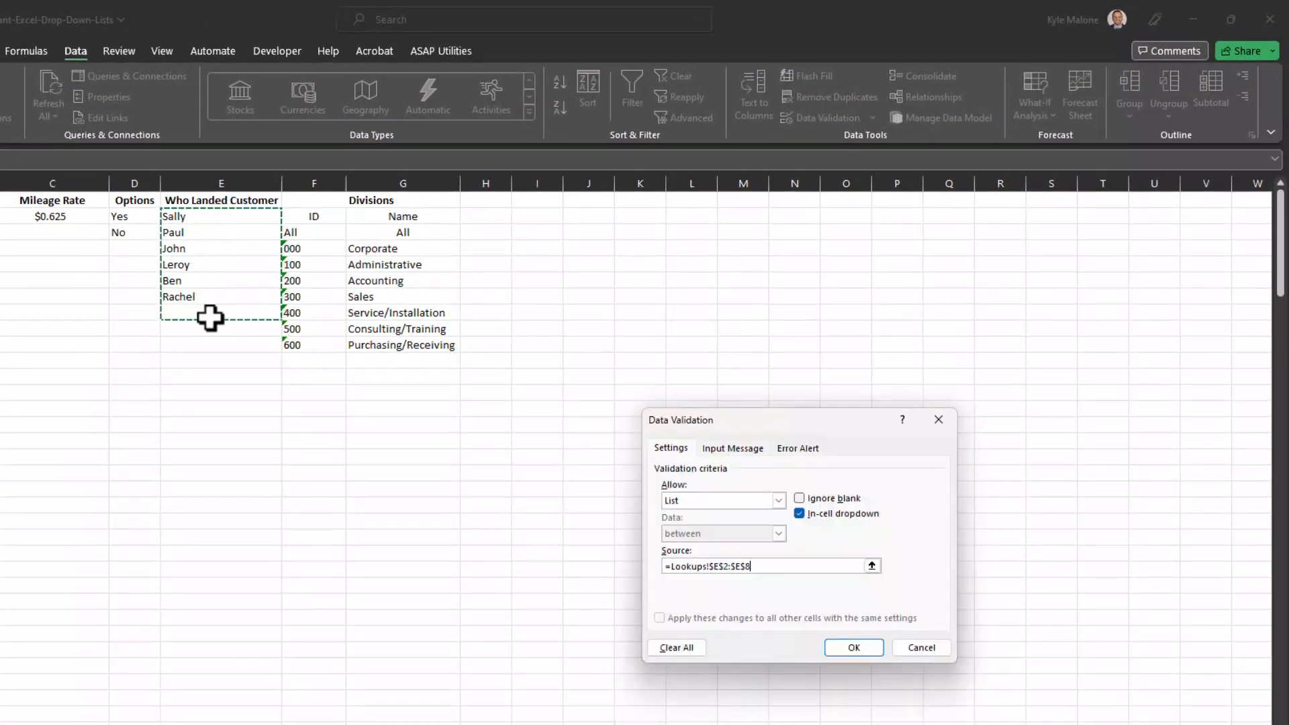
{"action": "left_click", "coordinate": [872, 650]}
Choose the fifth name for Who Landed Customer in H2 from its drop-down list
{"action": "left_click", "coordinate": [585, 249]}
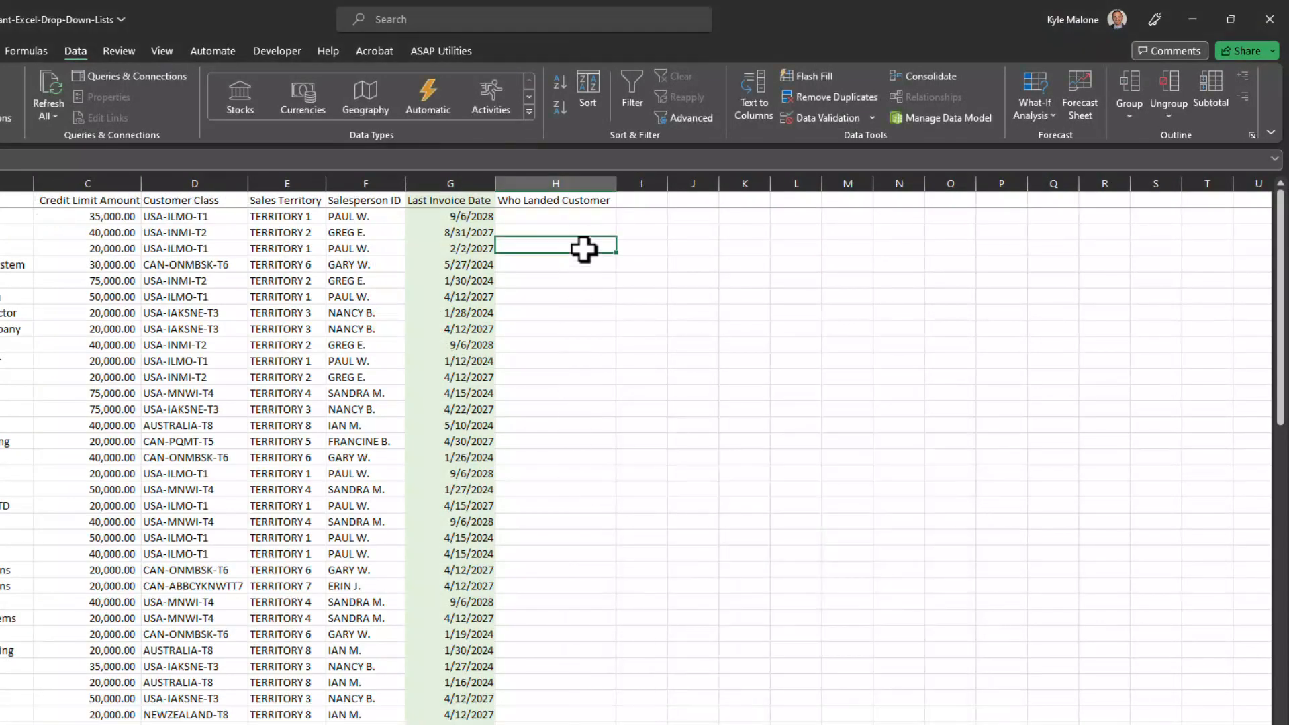
{"action": "left_click", "coordinate": [612, 218]}
{"action": "left_click", "coordinate": [623, 216]}
{"action": "left_click", "coordinate": [560, 271]}
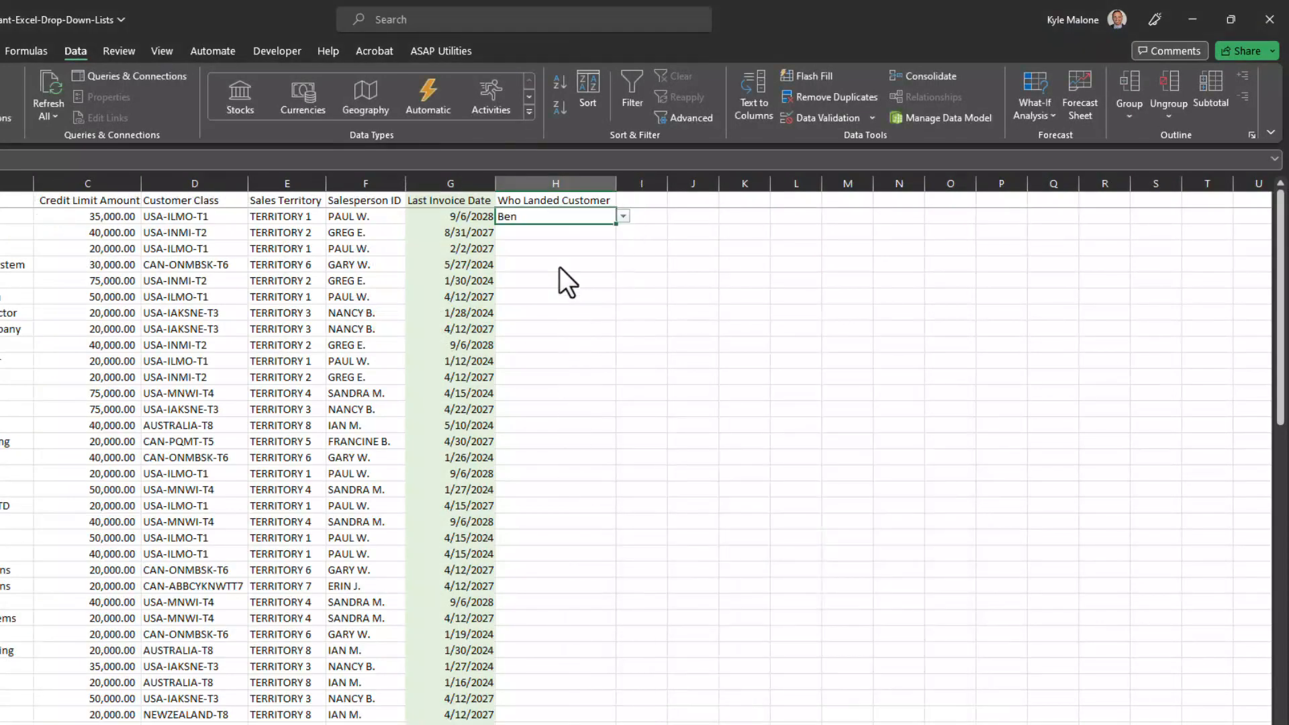
{"action": "left_click", "coordinate": [608, 251]}
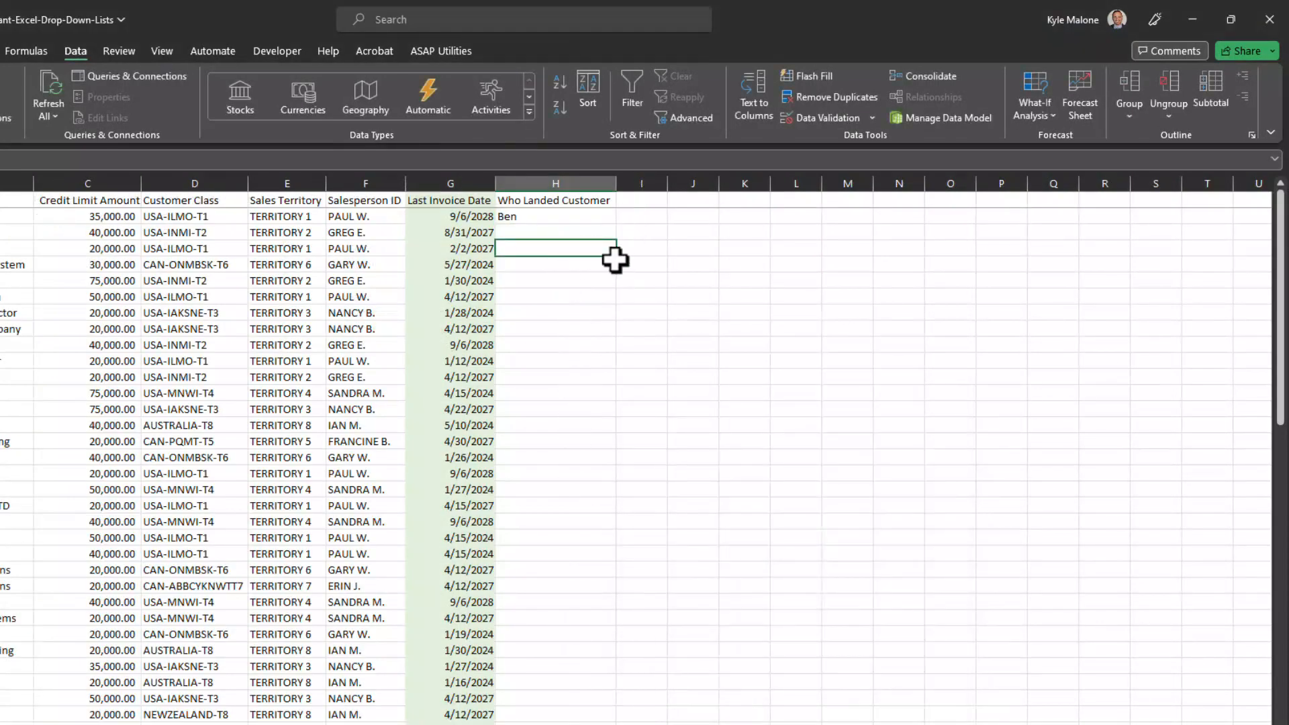
Copy H2 with its drop-down list down the Who Landed Customer column to H3:H35
{"action": "left_click", "coordinate": [574, 216]}
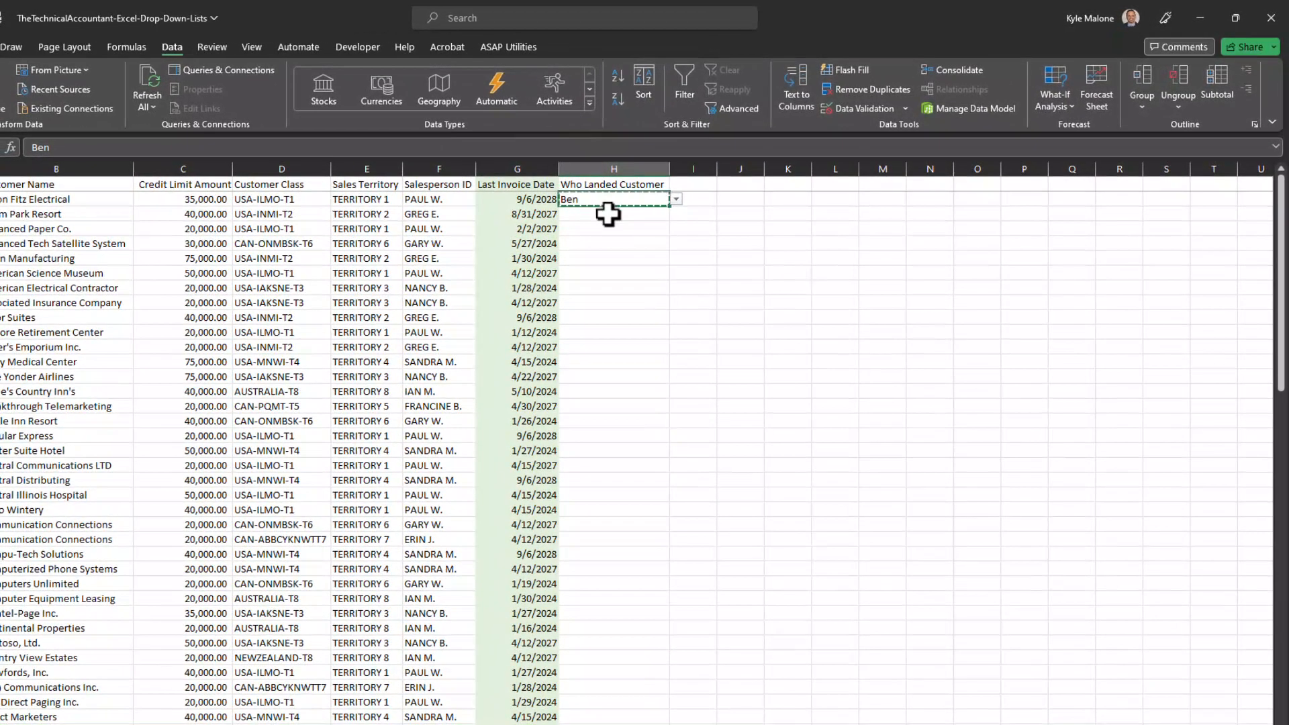
{"action": "left_click", "coordinate": [608, 214]}
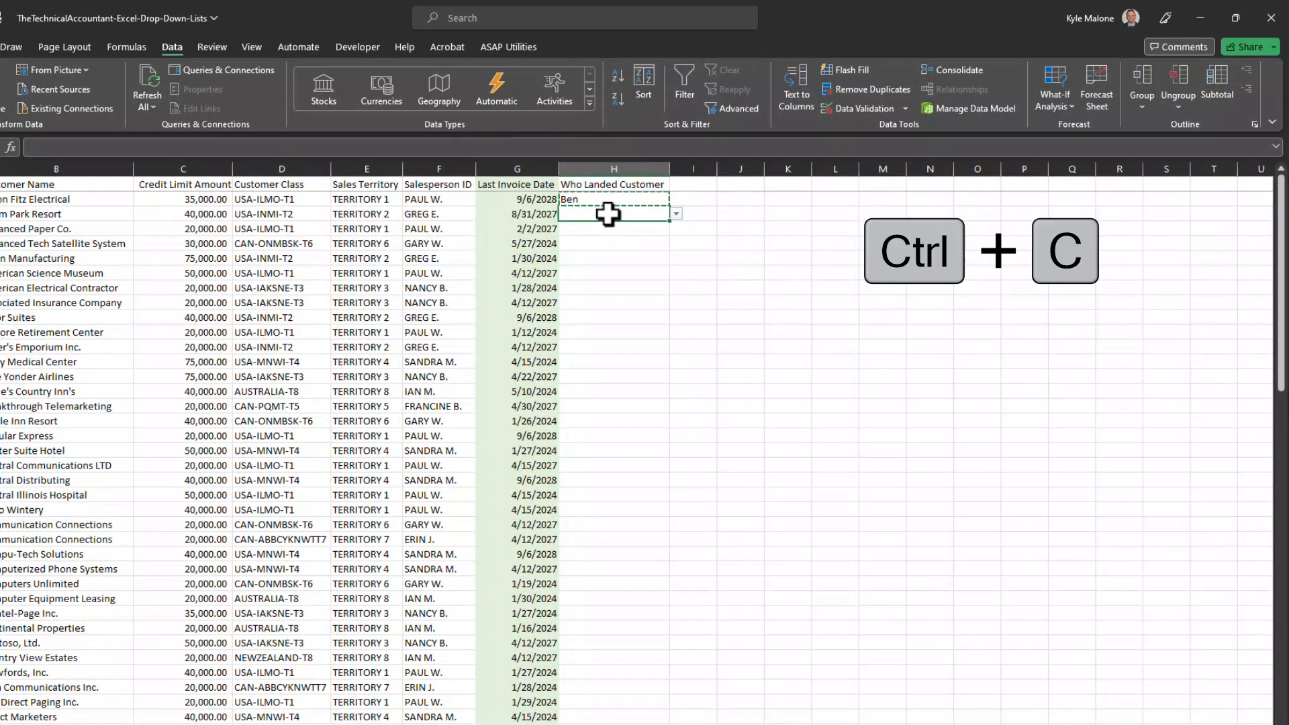
{"action": "key", "text": "shift+Down"}
{"action": "key", "text": "shift+Down"}
{"action": "key", "text": "shift+Down"}
{"action": "key", "text": "shift+Down"}
{"action": "key", "text": "shift+Down"}
{"action": "key", "text": "shift+Down"}
{"action": "key", "text": "shift+Down"}
{"action": "key", "text": "shift+Down"}
{"action": "key", "text": "shift+Down"}
{"action": "key", "text": "shift+Down"}
{"action": "key", "text": "shift+Down"}
{"action": "key", "text": "shift+Down"}
{"action": "key", "text": "shift+Down"}
{"action": "key", "text": "shift+Down"}
{"action": "key", "text": "shift+Down"}
{"action": "key", "text": "shift+Down"}
{"action": "key", "text": "shift+Down"}
{"action": "key", "text": "shift+Down"}
{"action": "key", "text": "shift+Down"}
{"action": "key", "text": "shift+Down"}
{"action": "key", "text": "shift+Down"}
{"action": "key", "text": "Return"}
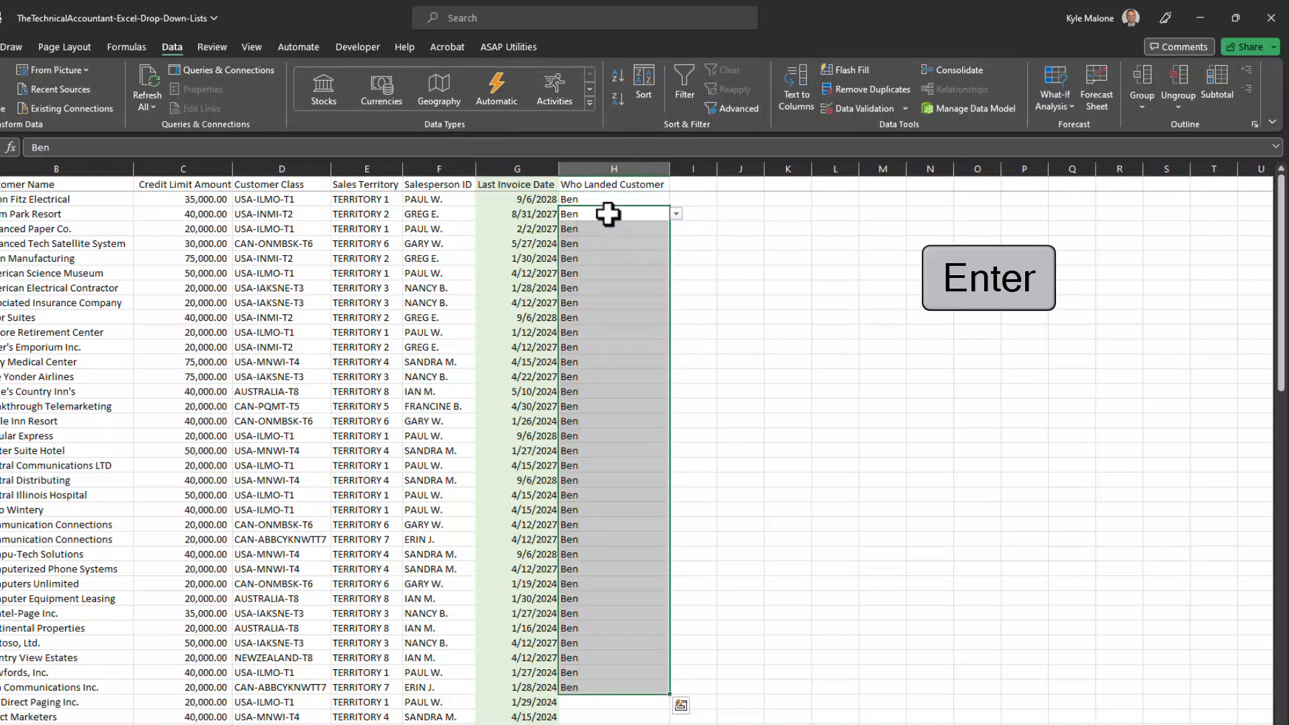
Choose the third name for Who Landed Customer in H3 and H5 from their drop-down lists
{"action": "left_click", "coordinate": [606, 215]}
{"action": "left_click", "coordinate": [674, 215]}
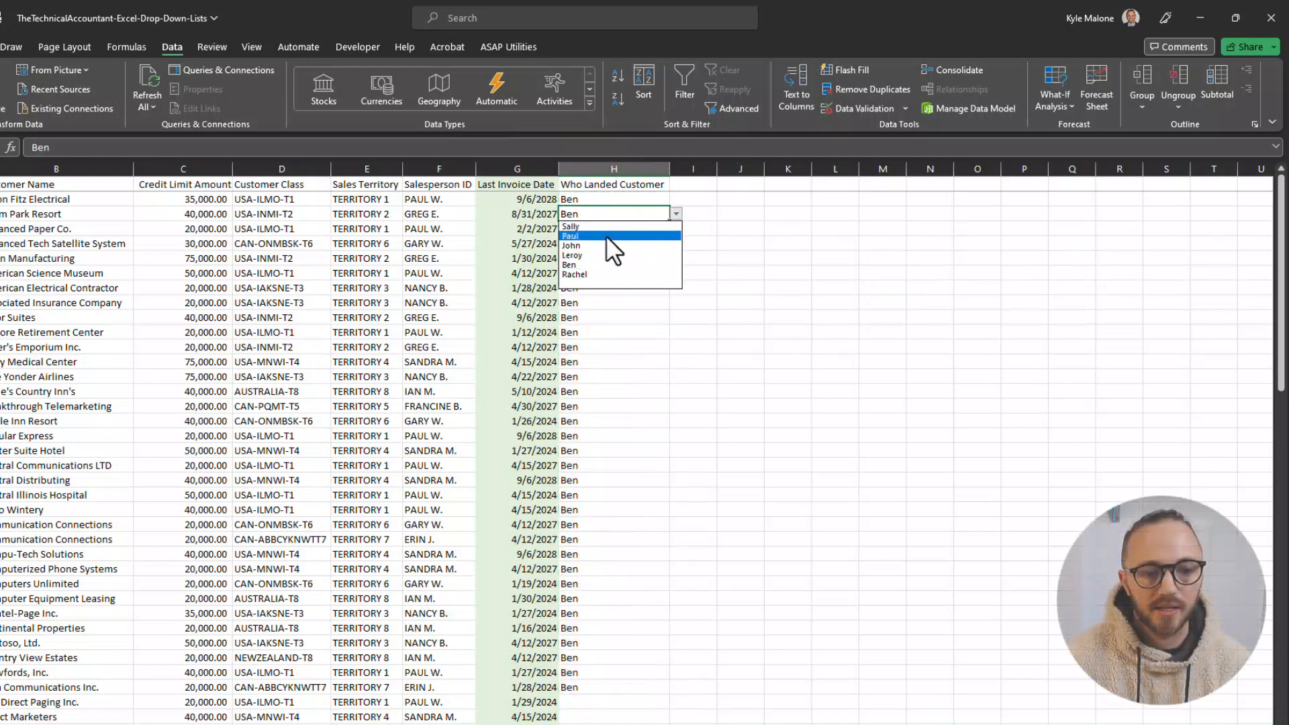
{"action": "left_click", "coordinate": [605, 240]}
{"action": "left_click", "coordinate": [606, 243]}
{"action": "left_click", "coordinate": [675, 243]}
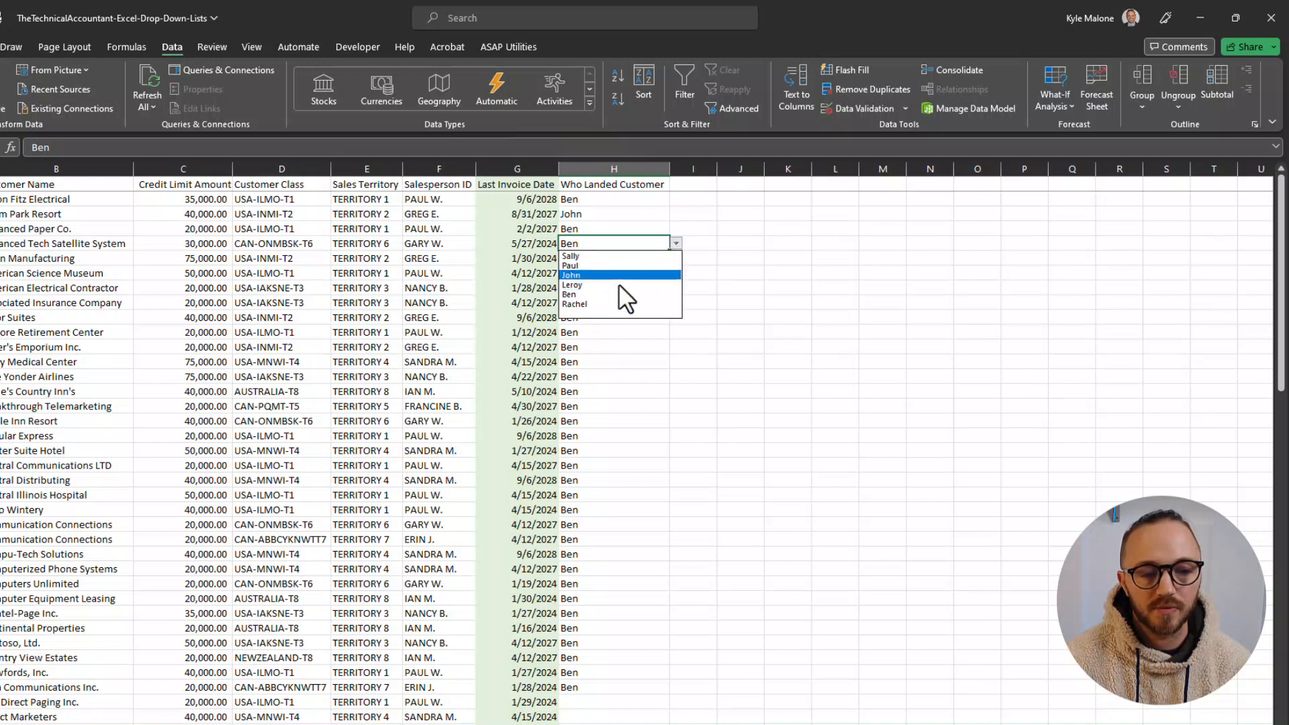
{"action": "left_click", "coordinate": [604, 275]}
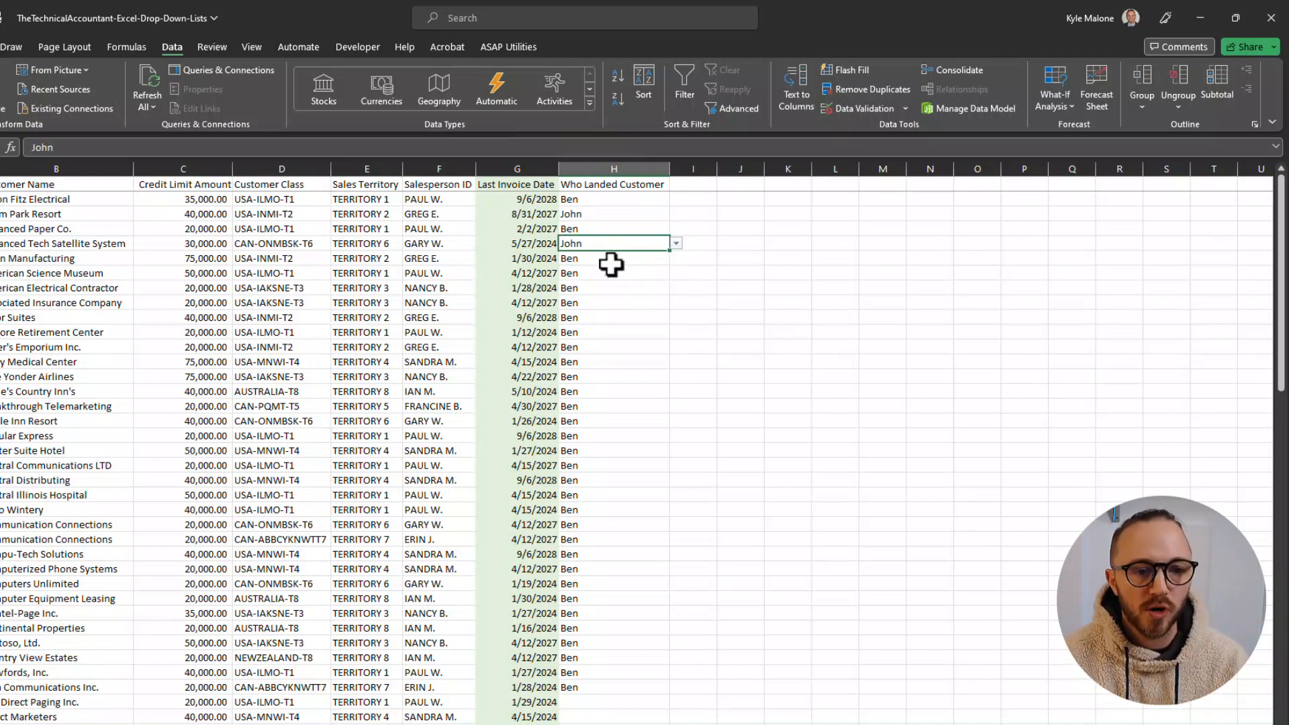
Choose the third name from the drop-down list in H8, the Who Landed Customer cell for American Electrical Contractor
{"action": "left_click", "coordinate": [619, 288]}
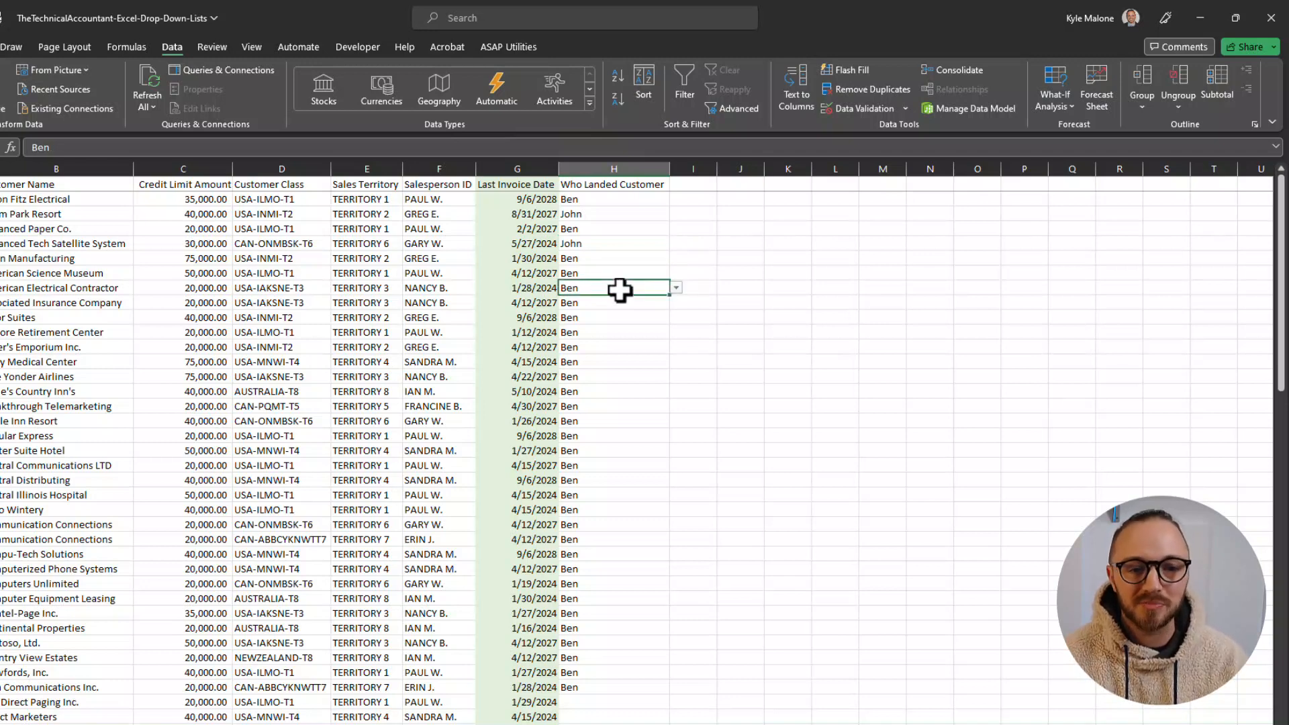
{"action": "left_click", "coordinate": [675, 287]}
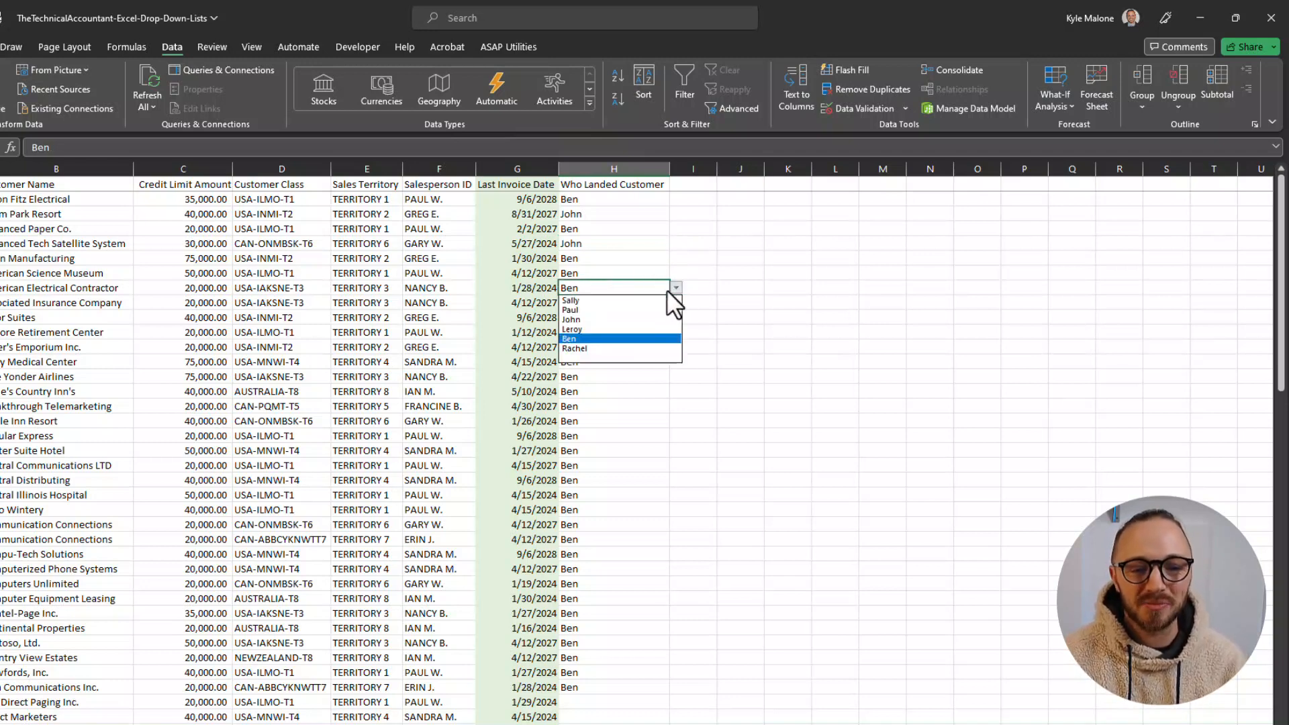
{"action": "left_click", "coordinate": [620, 320]}
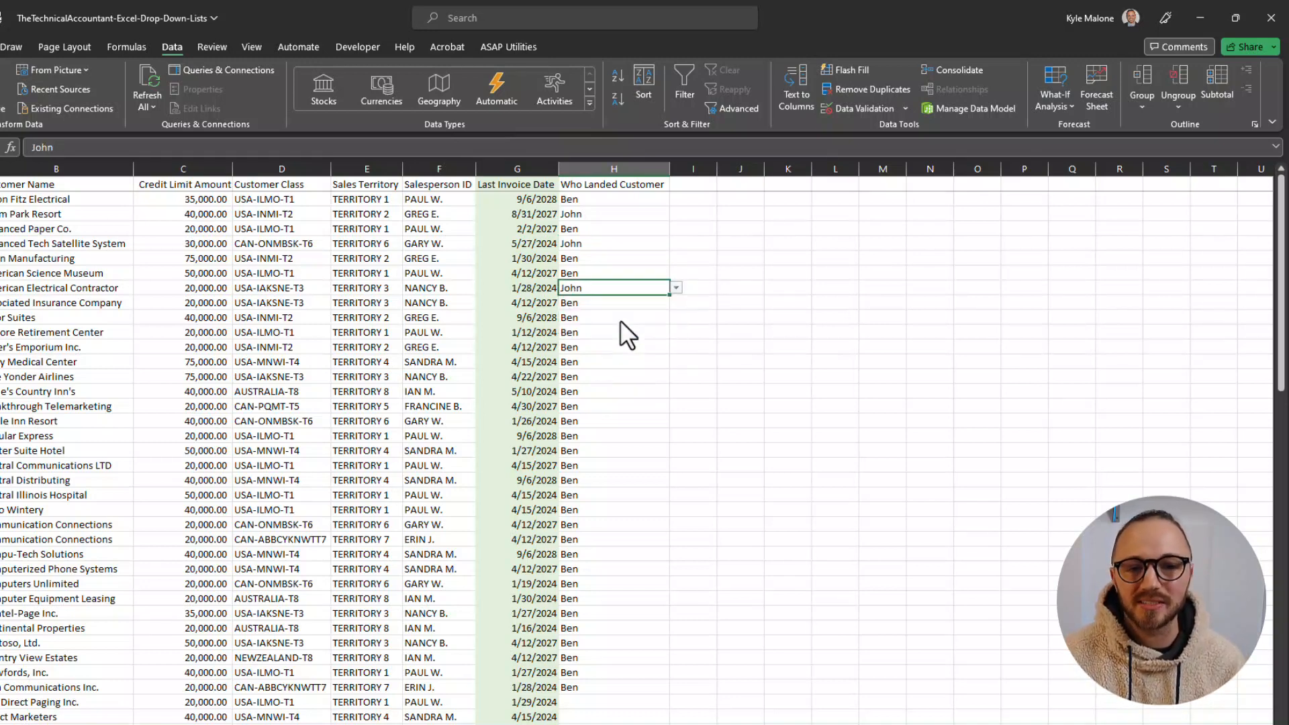